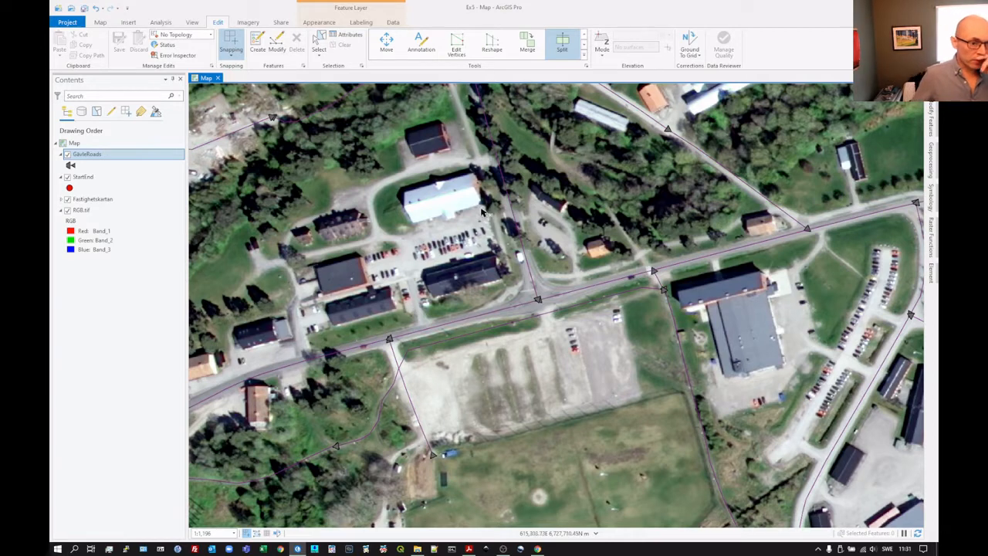
# Review the snapping settings and accept an XY tolerance of 1 map unit with snap to sketch enabled
pyautogui.click(120, 156)
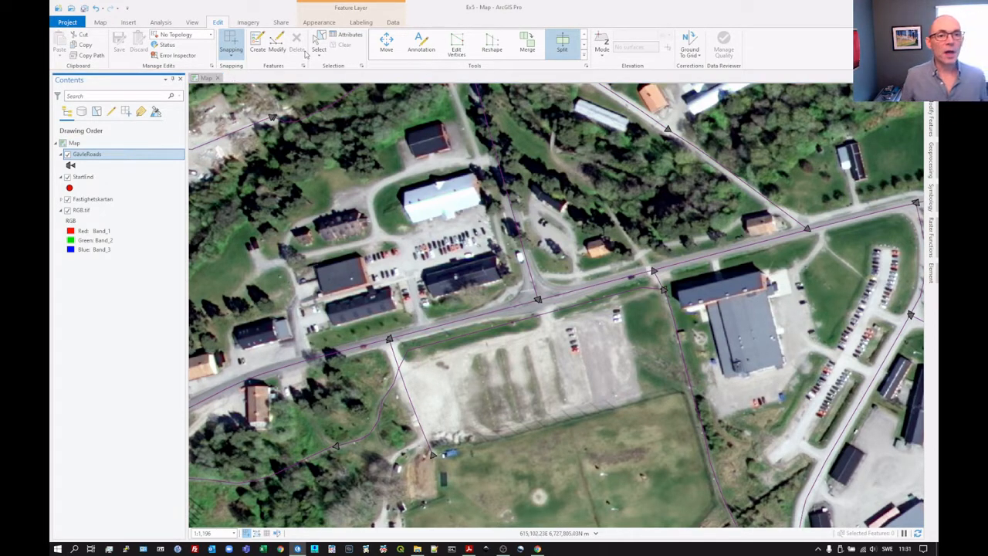
pyautogui.click(231, 54)
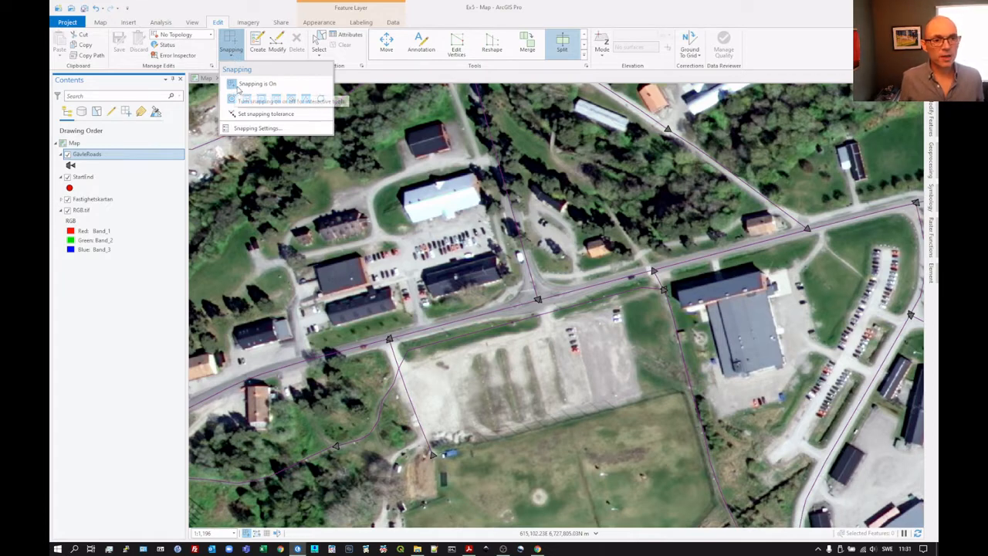
pyautogui.click(253, 128)
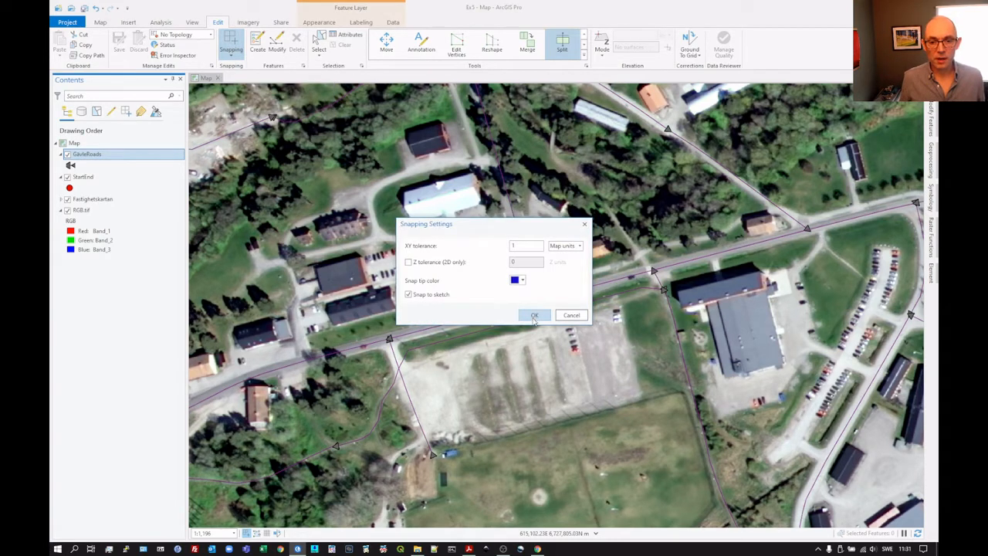
pyautogui.click(535, 317)
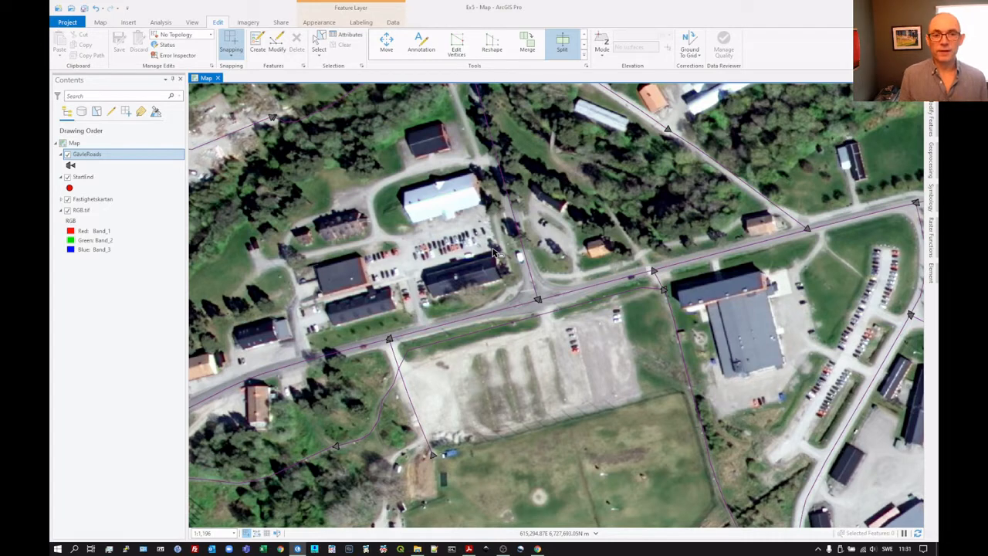
# Turn off point and edge snapping while keeping endpoint, vertex, intersection and midpoint snapping on
pyautogui.click(231, 55)
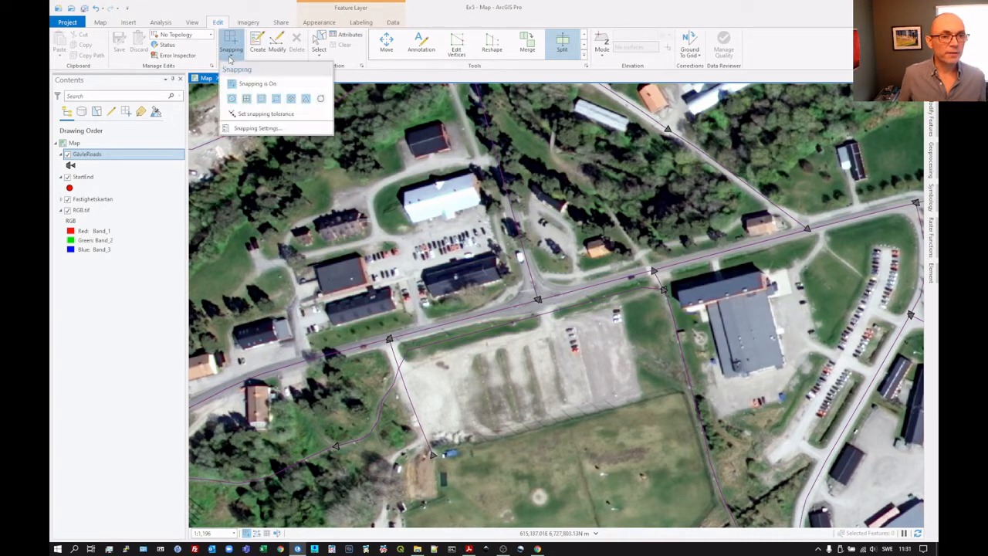
pyautogui.click(232, 100)
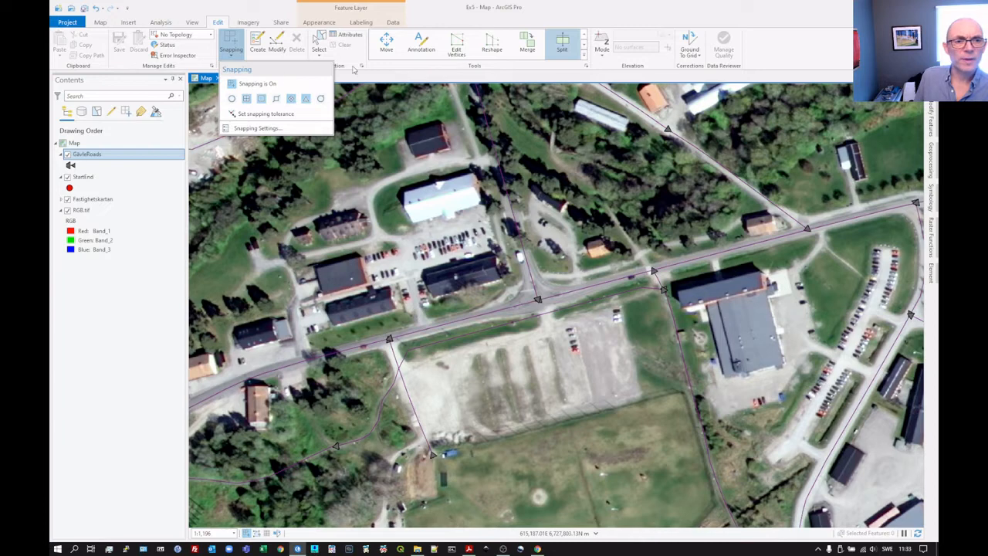
pyautogui.click(409, 75)
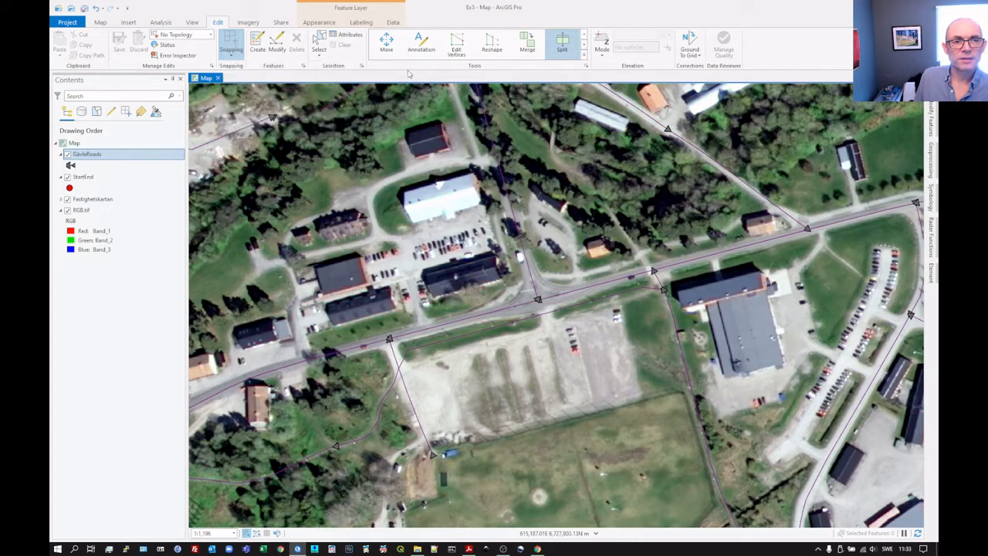
# Split the main GävleRoads line at its junctions with the footpath and the northeastern road, and clear the selection
pyautogui.click(276, 47)
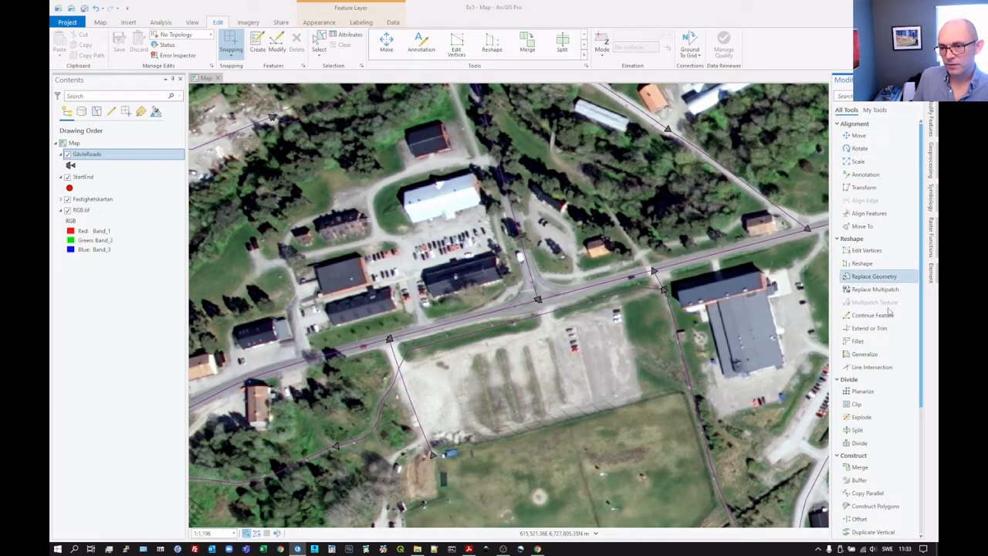
pyautogui.click(761, 270)
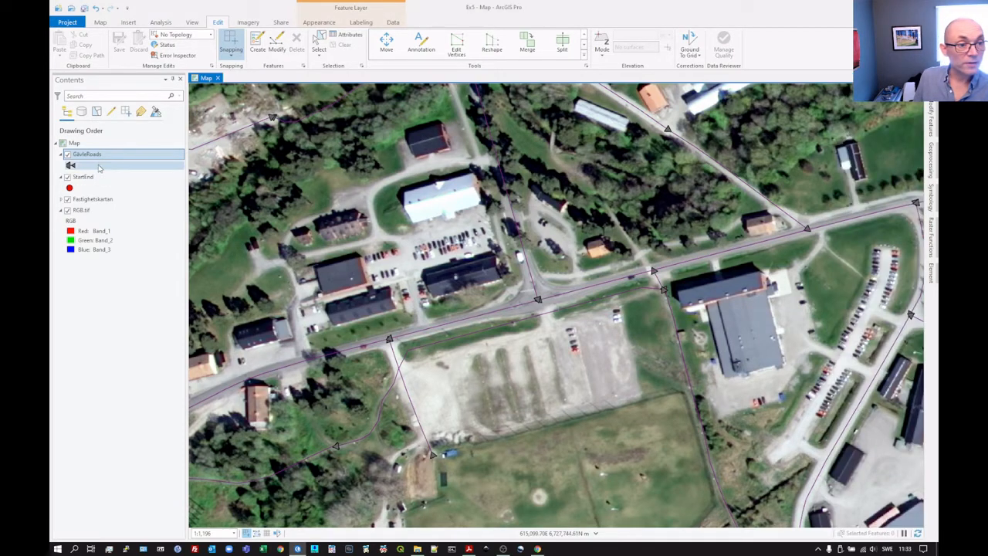
pyautogui.click(272, 47)
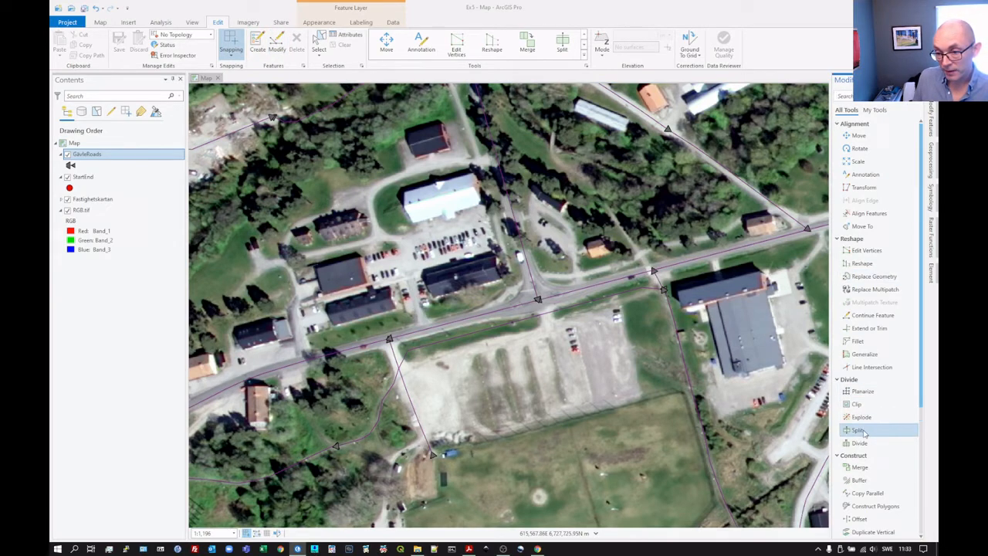
pyautogui.click(863, 430)
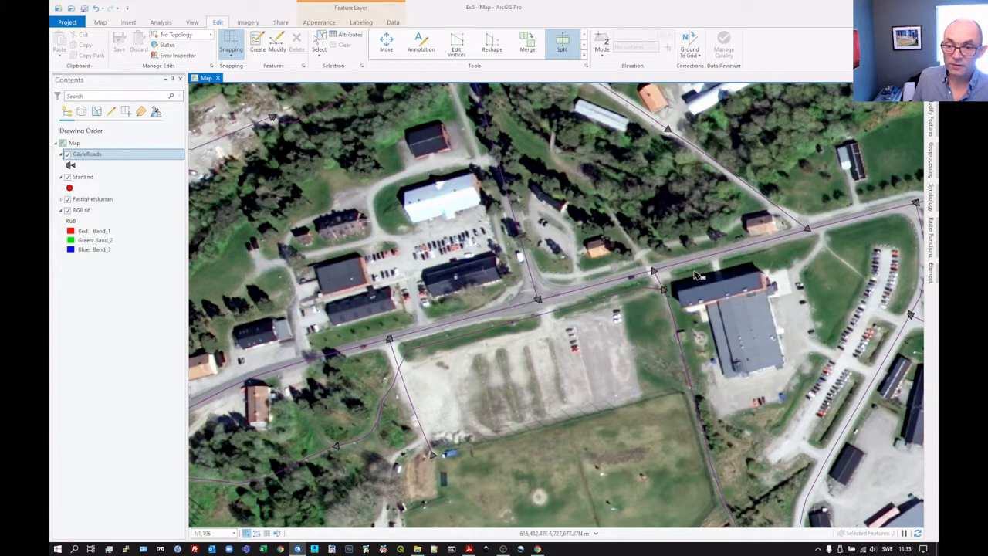
pyautogui.scroll(2, 689, 293)
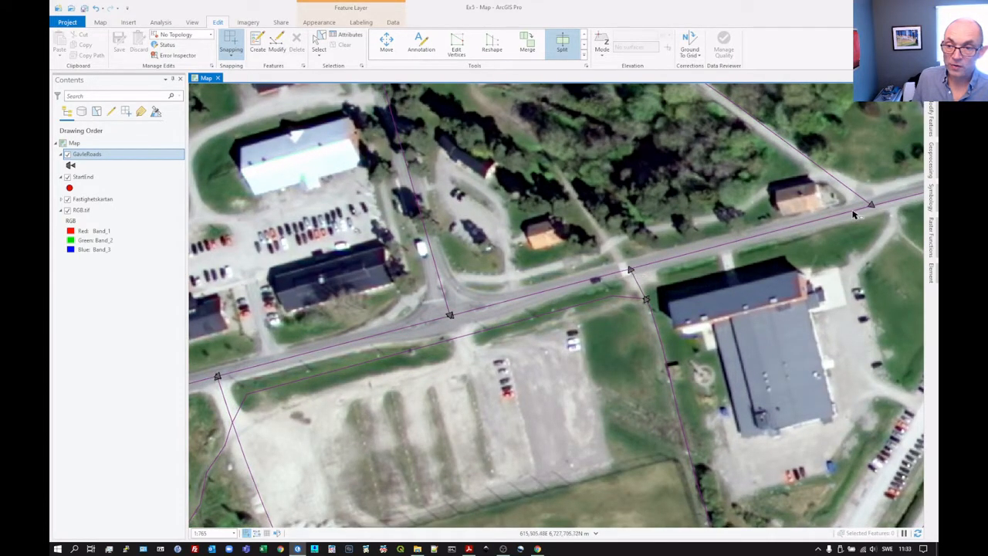
pyautogui.click(639, 270)
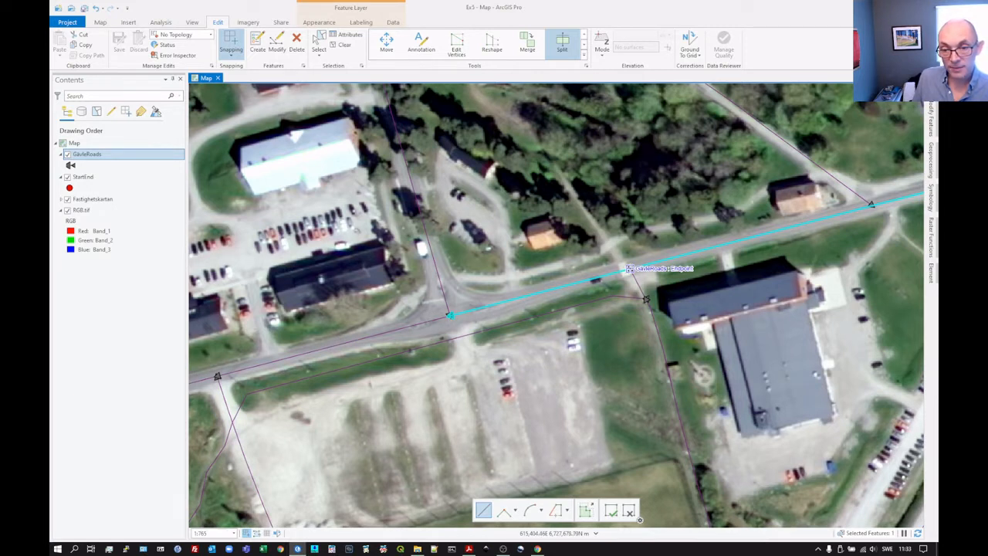
pyautogui.click(629, 269)
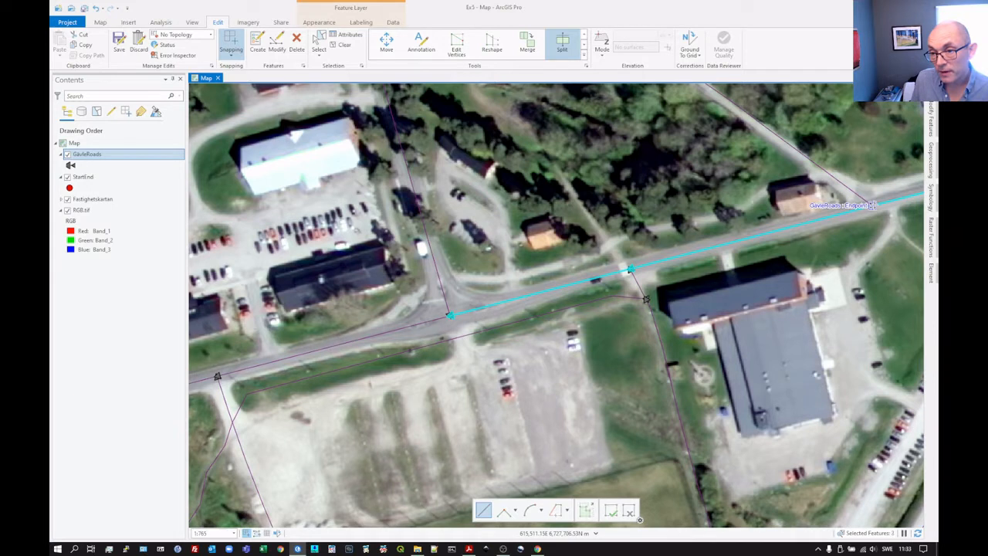
pyautogui.click(871, 205)
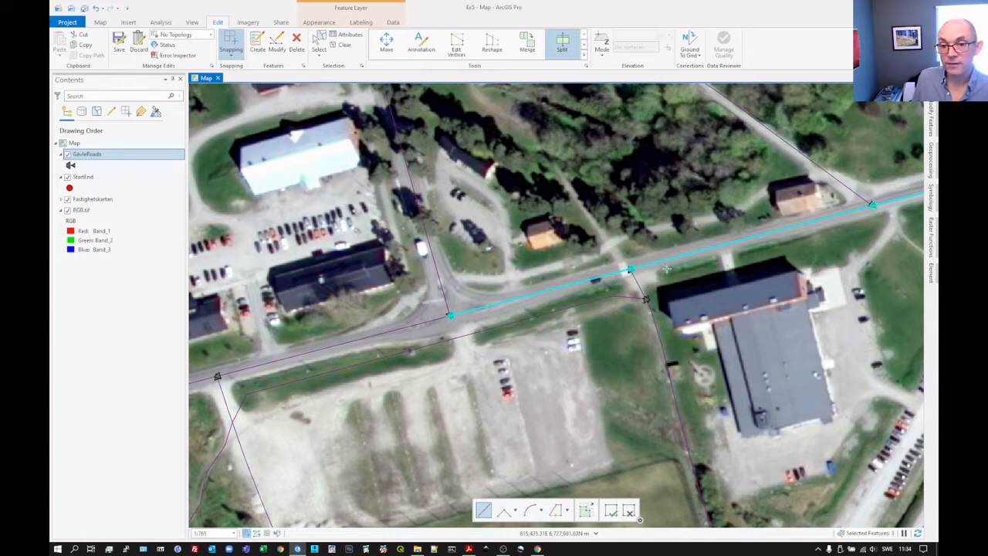
pyautogui.click(344, 47)
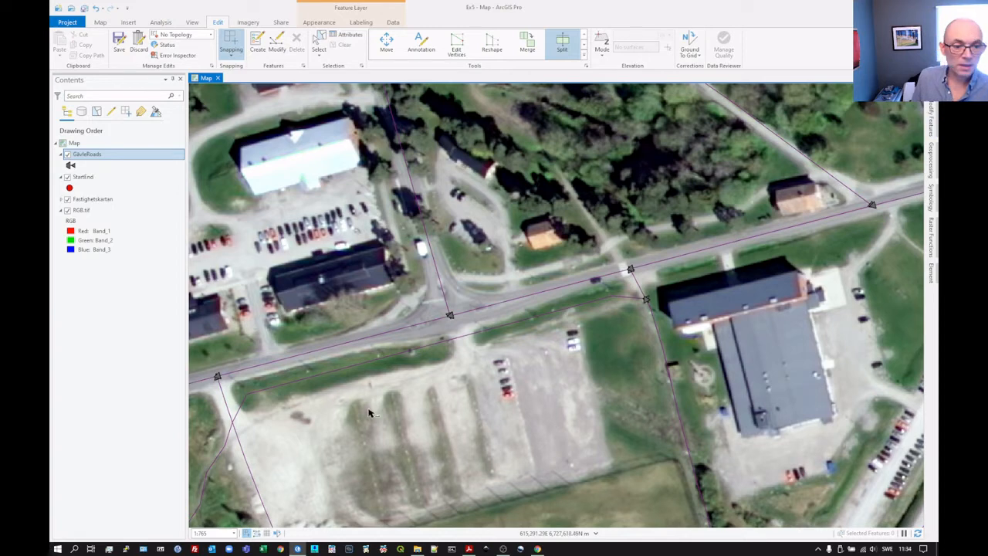
# Turn off vertex and midpoint snapping and split the curved footpath south of the main road where it crosses the straight side road
pyautogui.press('Left')
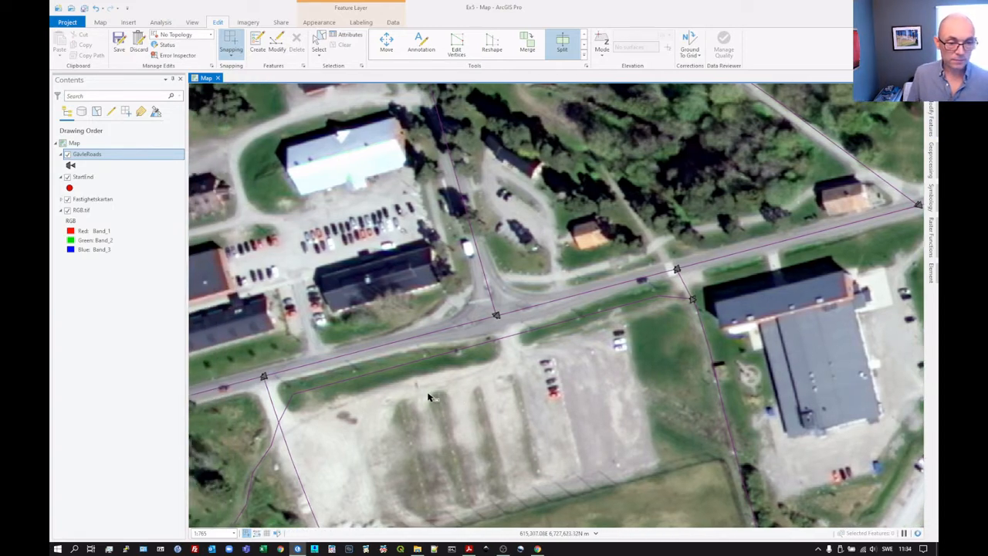
pyautogui.press('Down')
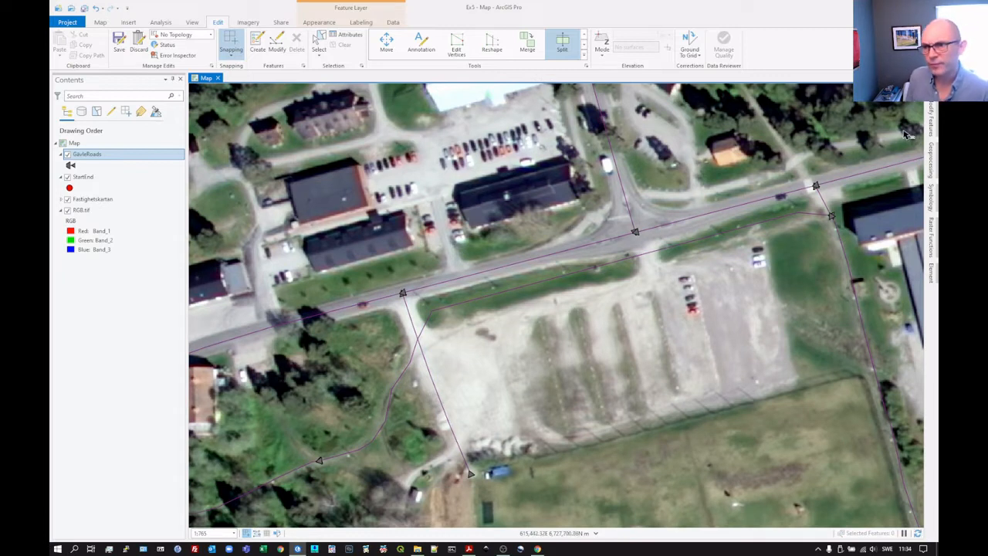
pyautogui.click(930, 113)
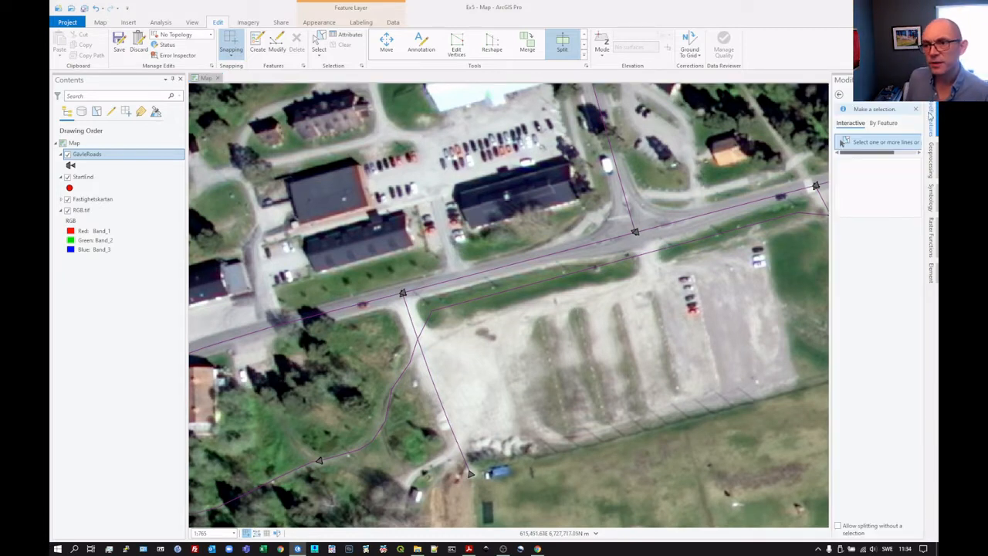
pyautogui.click(886, 146)
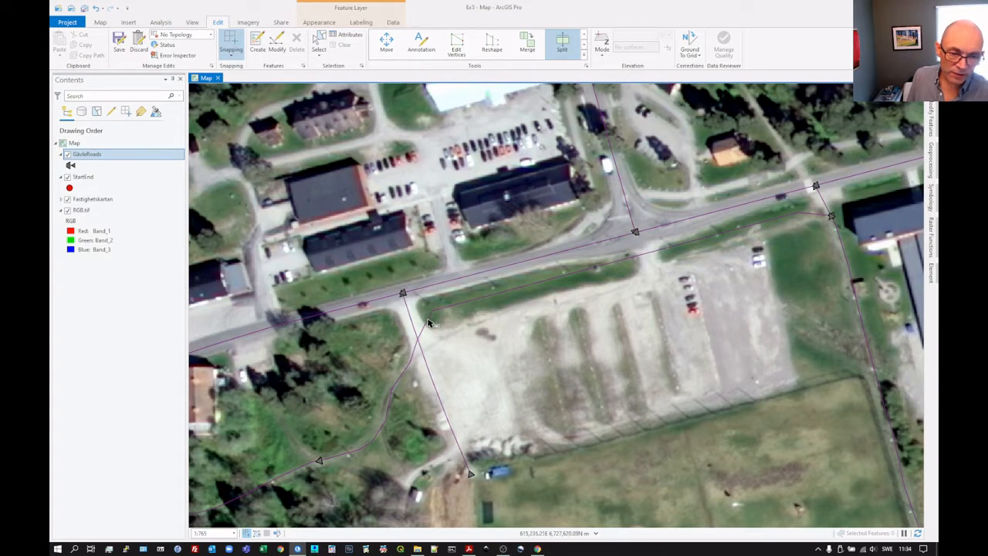
pyautogui.click(429, 321)
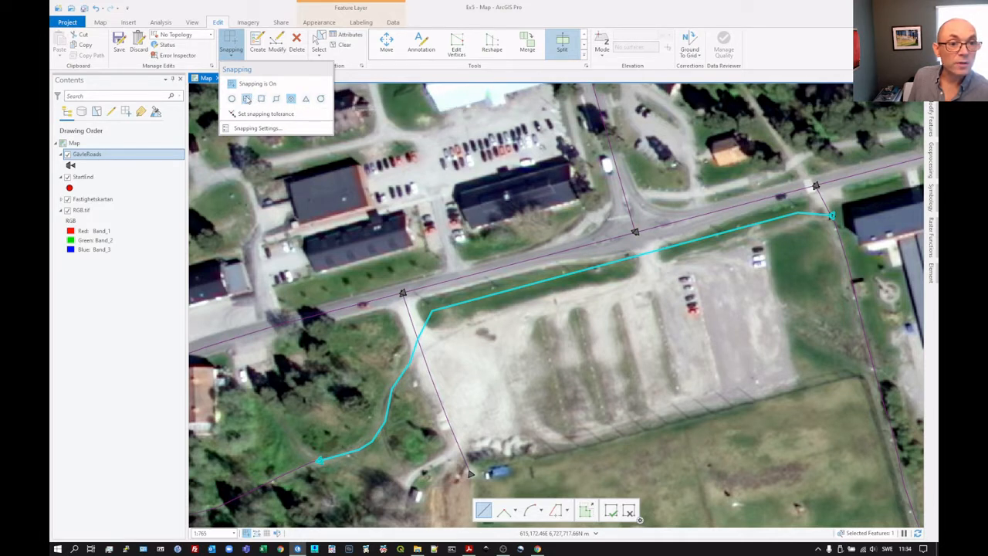
pyautogui.click(389, 75)
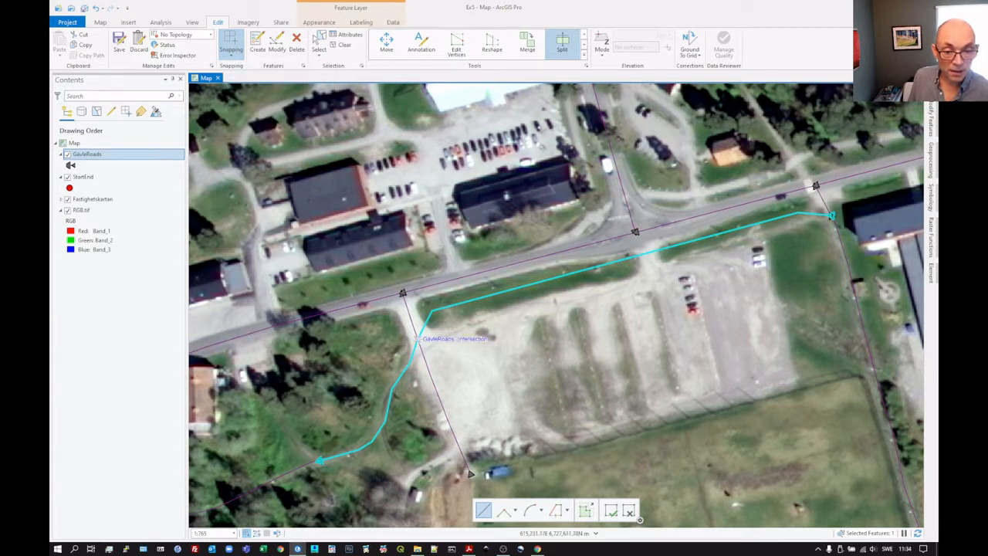
pyautogui.click(417, 339)
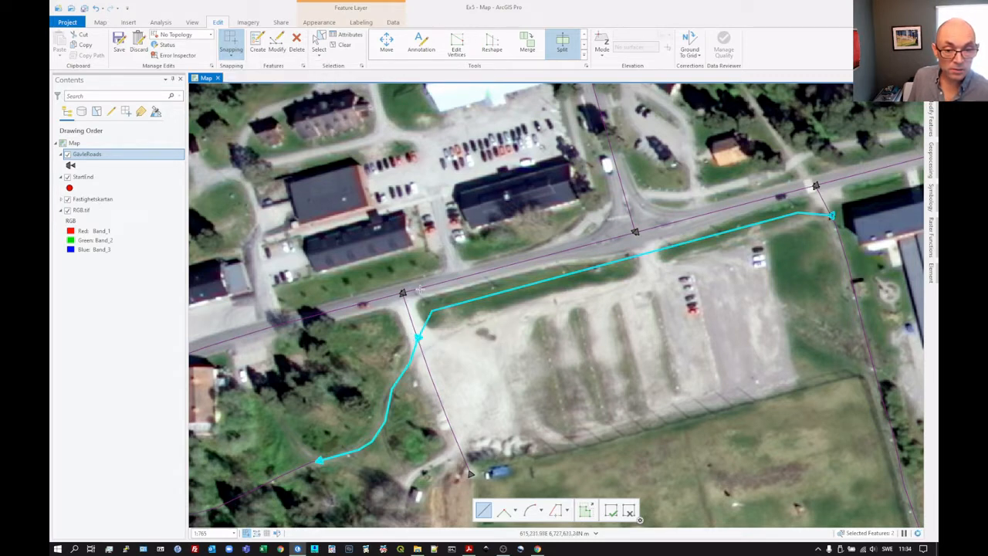
# Turn vertex snapping back on and clear the selected footpath segments
pyautogui.click(231, 55)
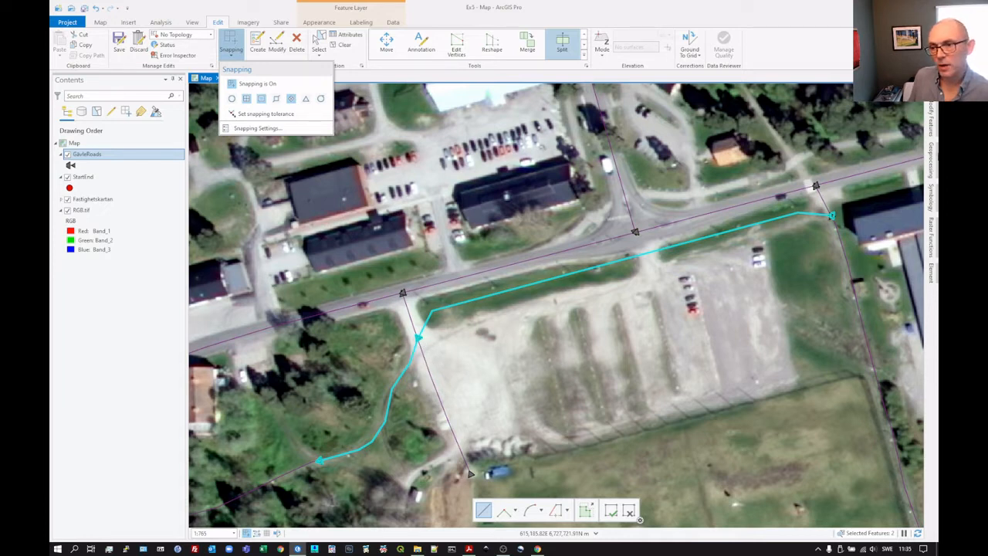
pyautogui.click(929, 115)
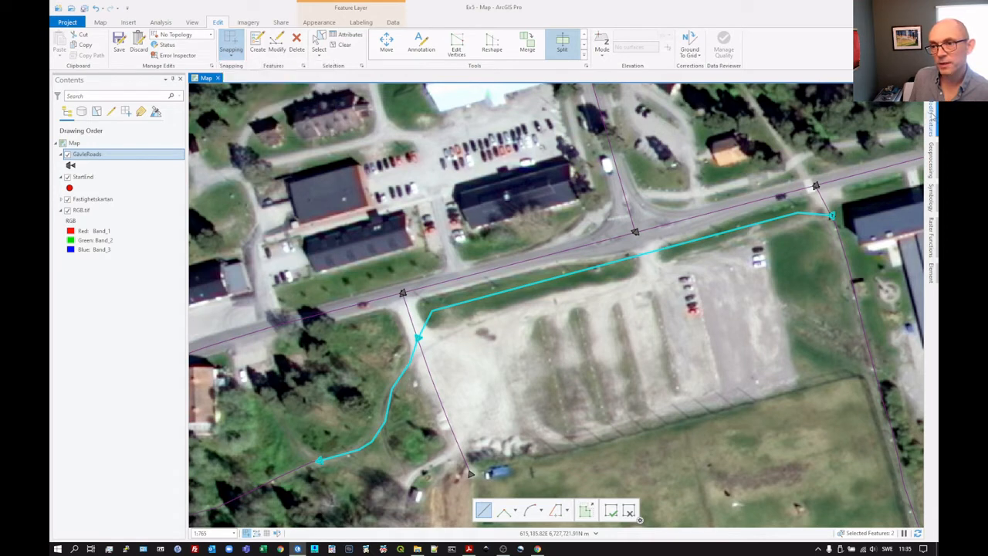
pyautogui.click(343, 44)
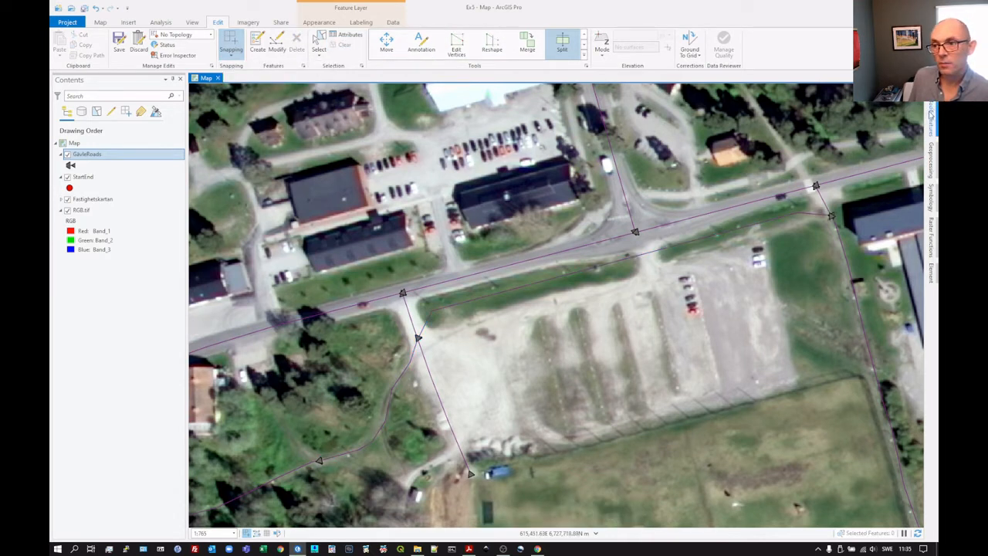
# Split the straight side road at the footpath endpoint where the two lines cross
pyautogui.click(931, 120)
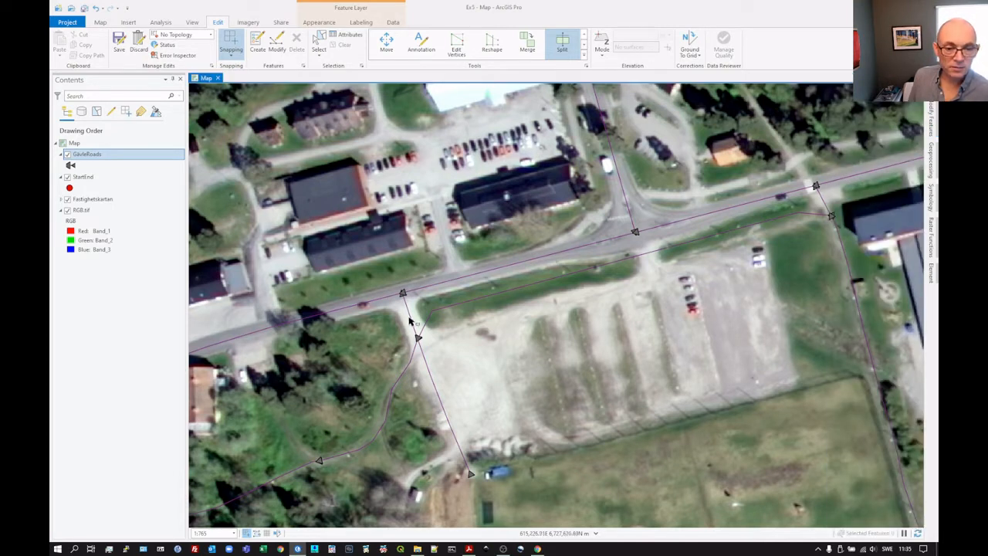
pyautogui.click(411, 318)
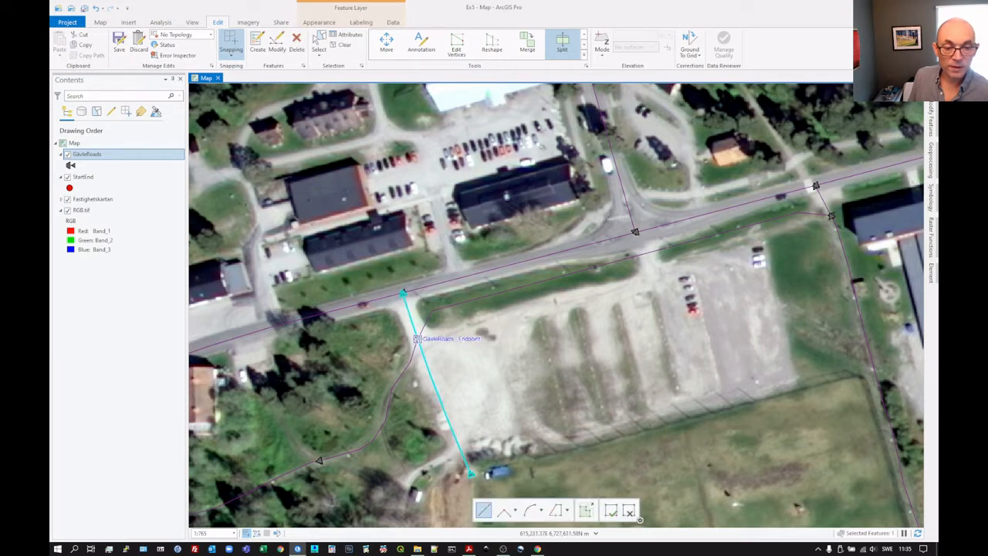
pyautogui.click(417, 338)
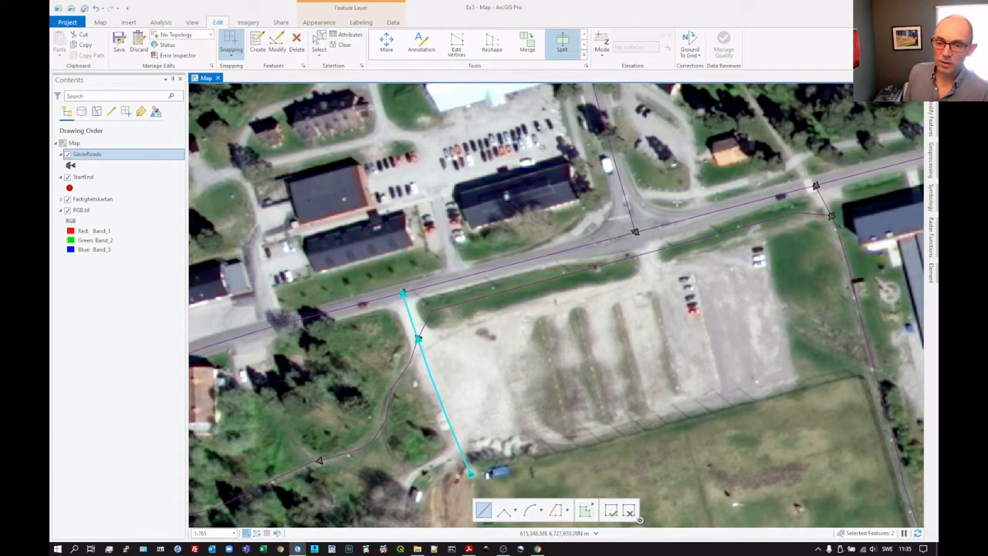
# Start a new GävleRoads line on the northern side road and trace the footpath north of the main road eastward past the crossing path
pyautogui.click(257, 48)
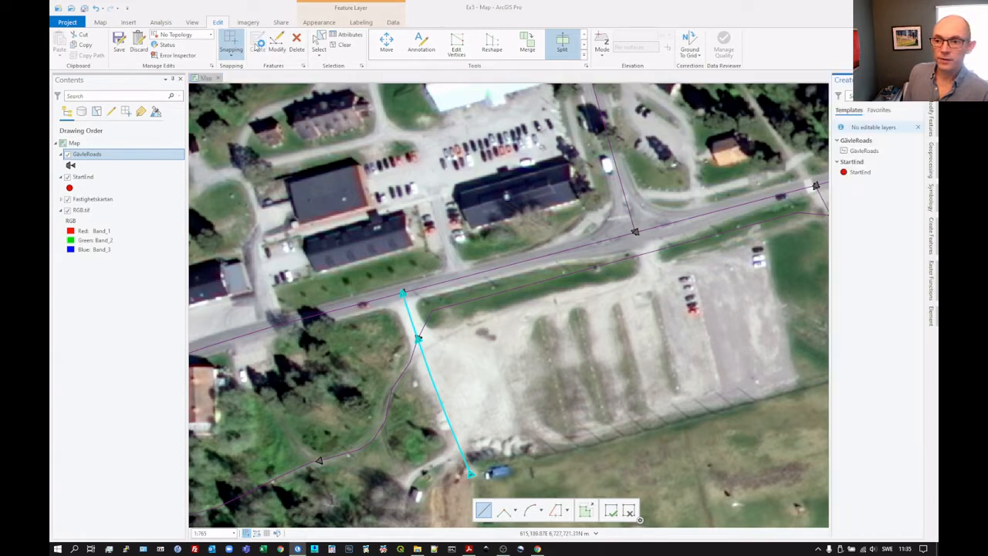
pyautogui.click(857, 159)
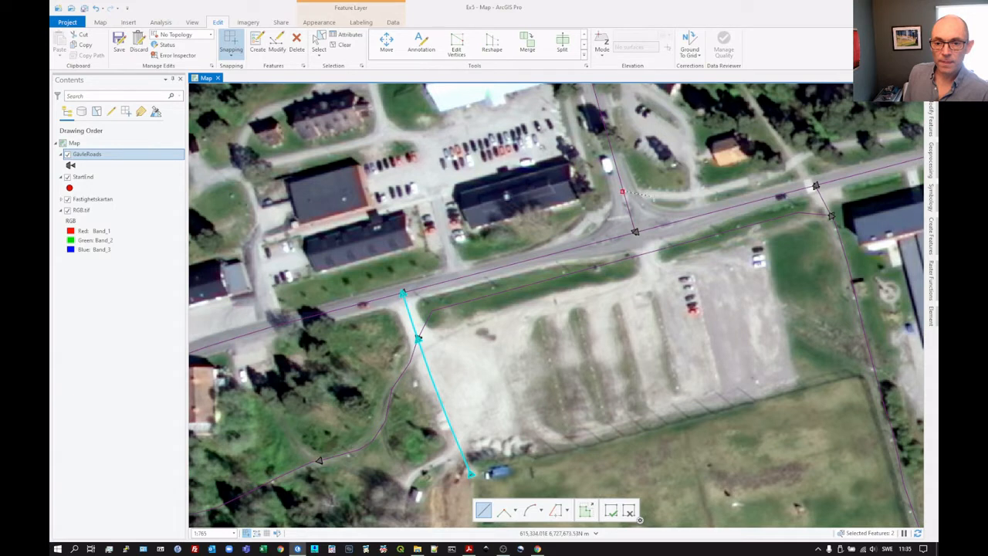
pyautogui.click(622, 191)
pyautogui.click(705, 192)
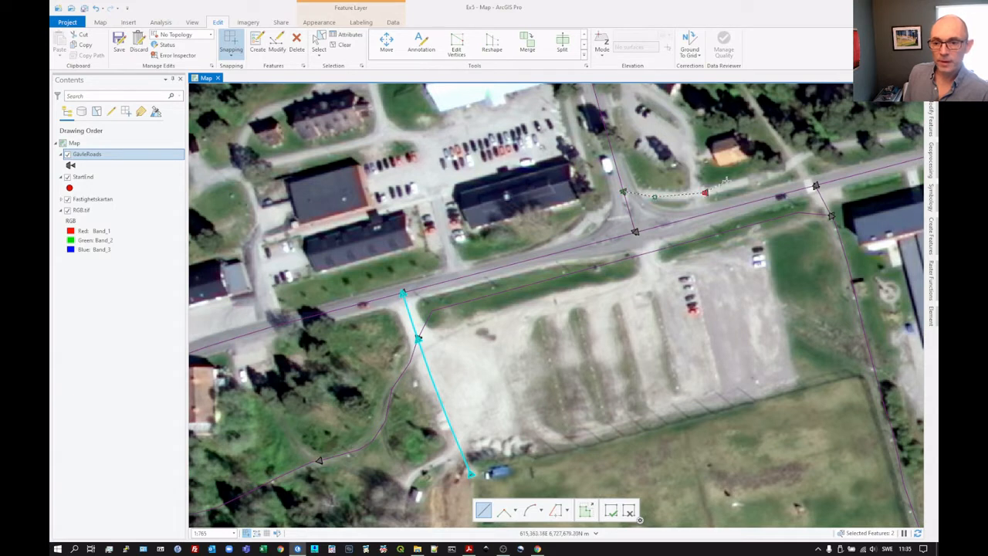
pyautogui.click(759, 178)
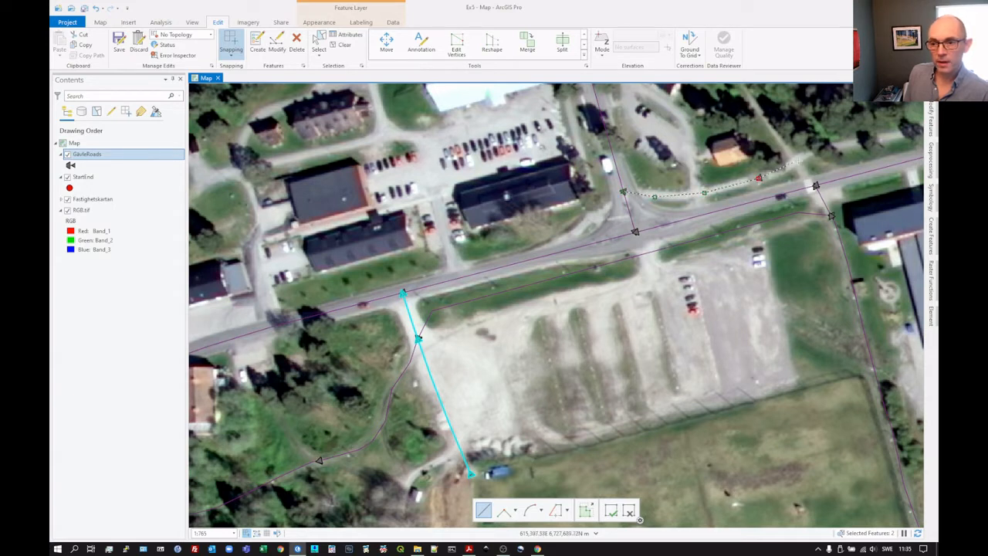
pyautogui.click(793, 161)
pyautogui.click(813, 151)
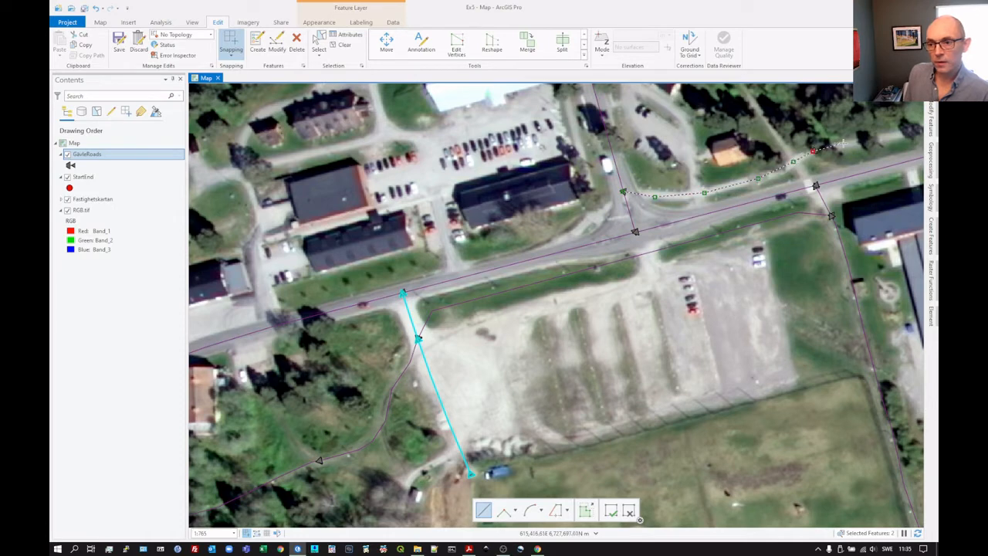
# Continue tracing the footpath eastward behind the roadside house to just short of the northeastern road
pyautogui.press('Right')
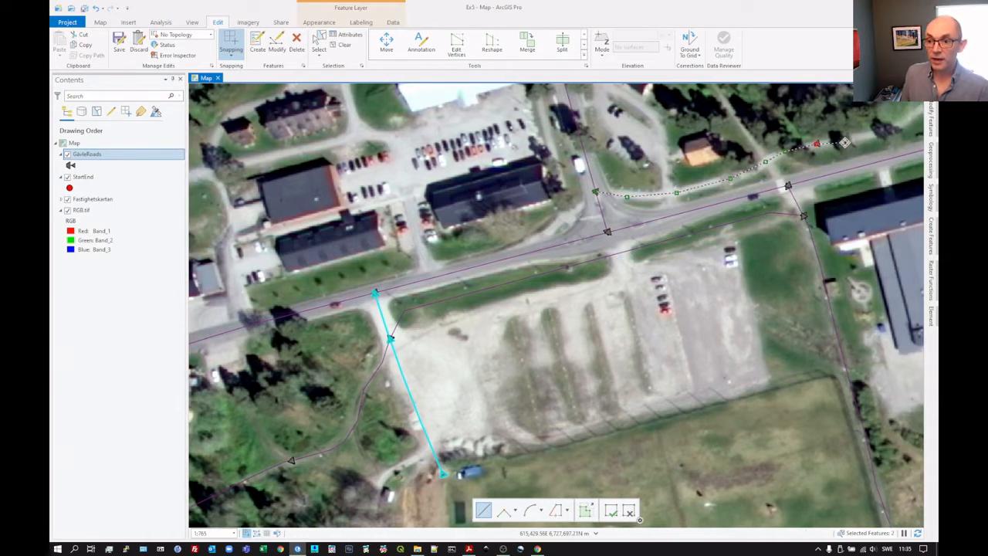
pyautogui.press('Right')
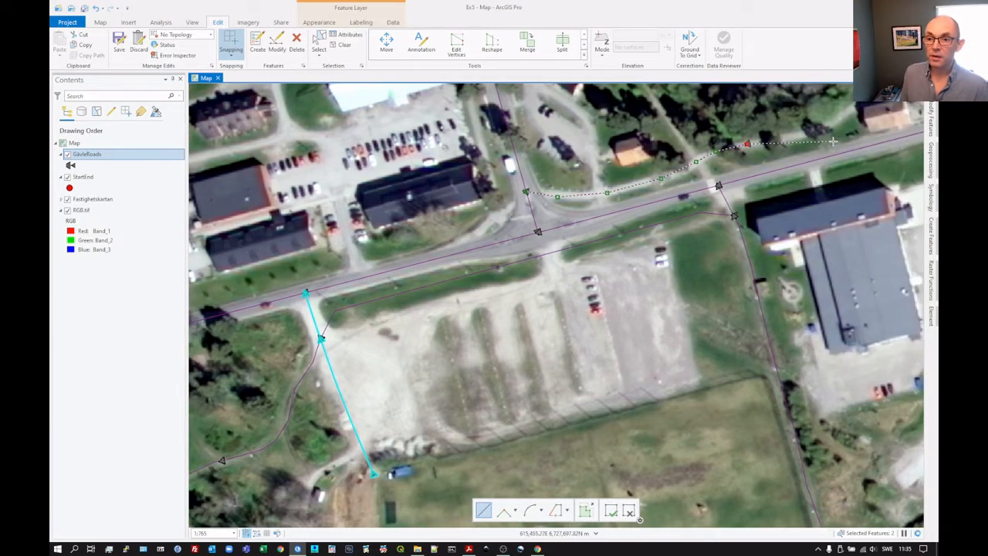
pyautogui.press('Up')
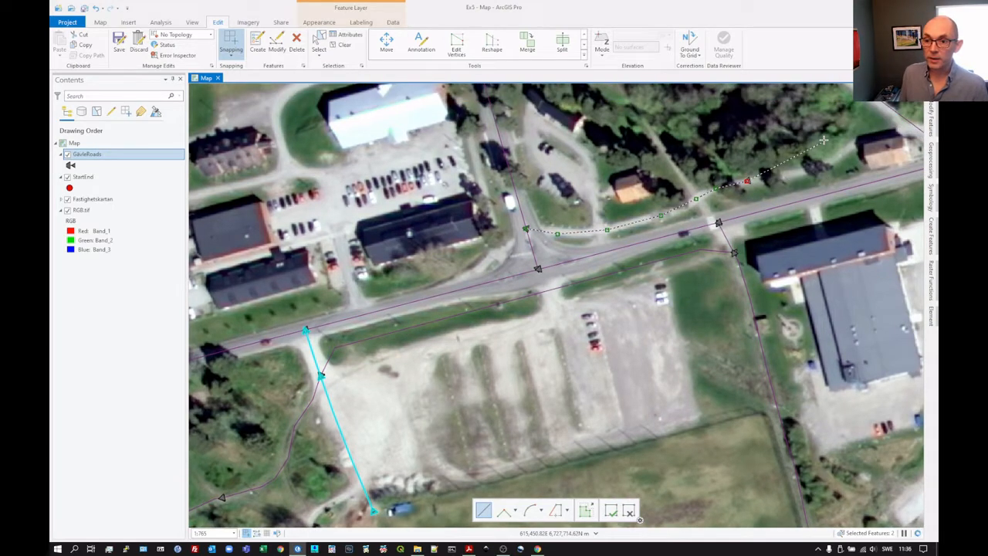
pyautogui.press('Right')
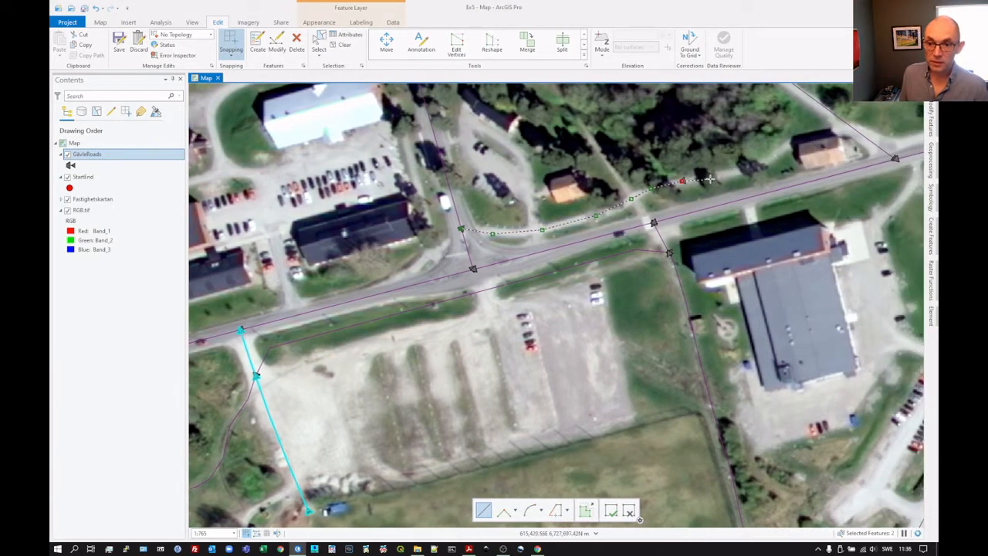
pyautogui.click(711, 178)
pyautogui.click(745, 169)
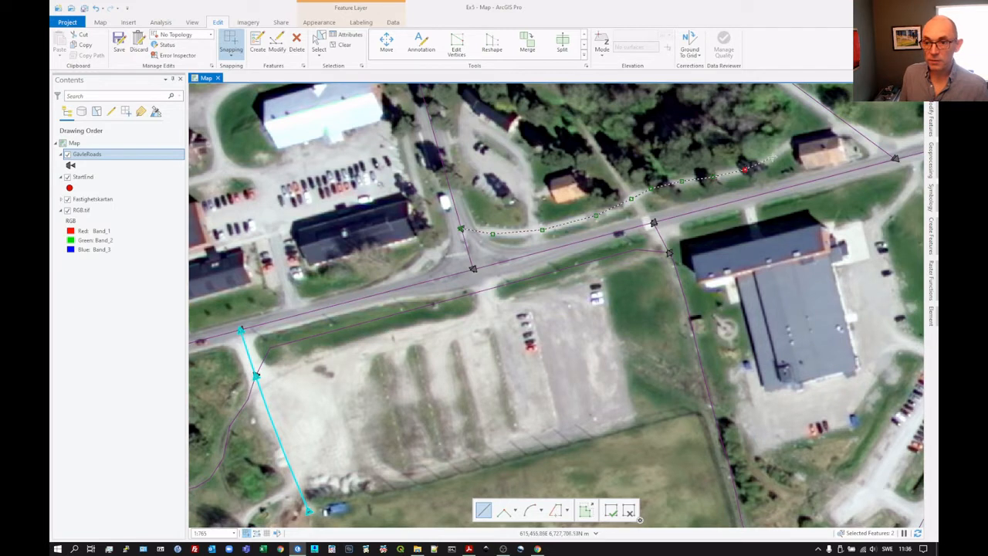
pyautogui.click(780, 152)
pyautogui.click(801, 139)
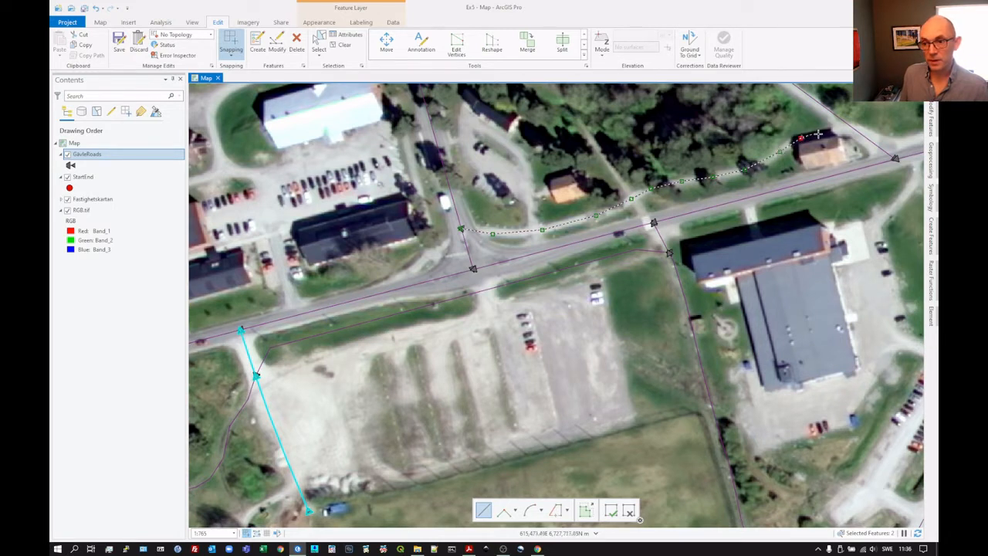
pyautogui.click(837, 128)
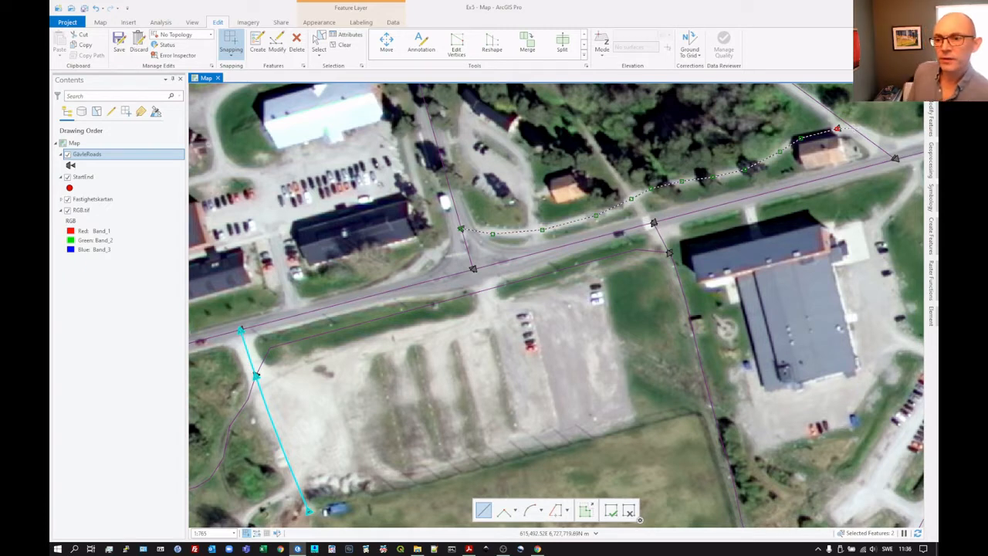
# Check the snapping options and finish the footpath line on the edge of the northeastern road
pyautogui.click(233, 54)
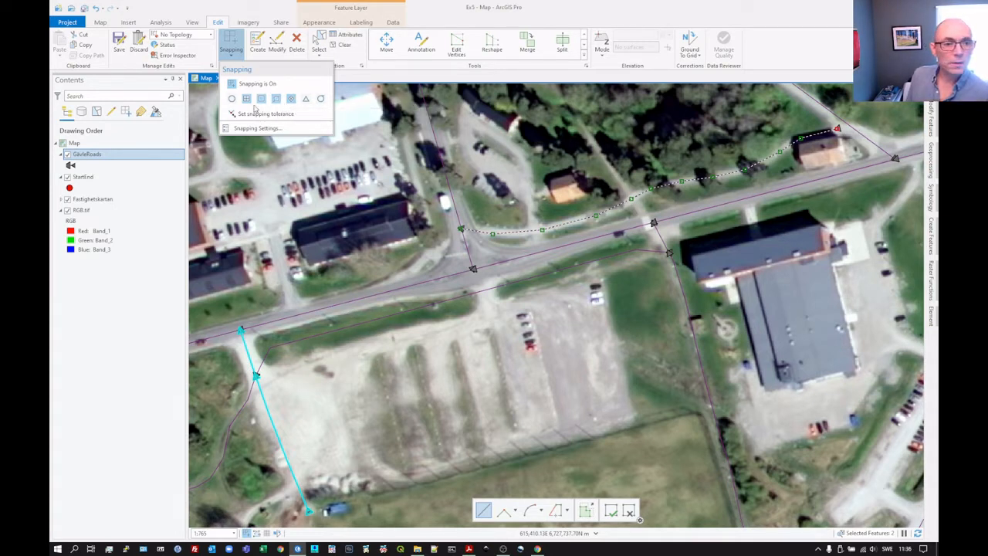
pyautogui.click(430, 75)
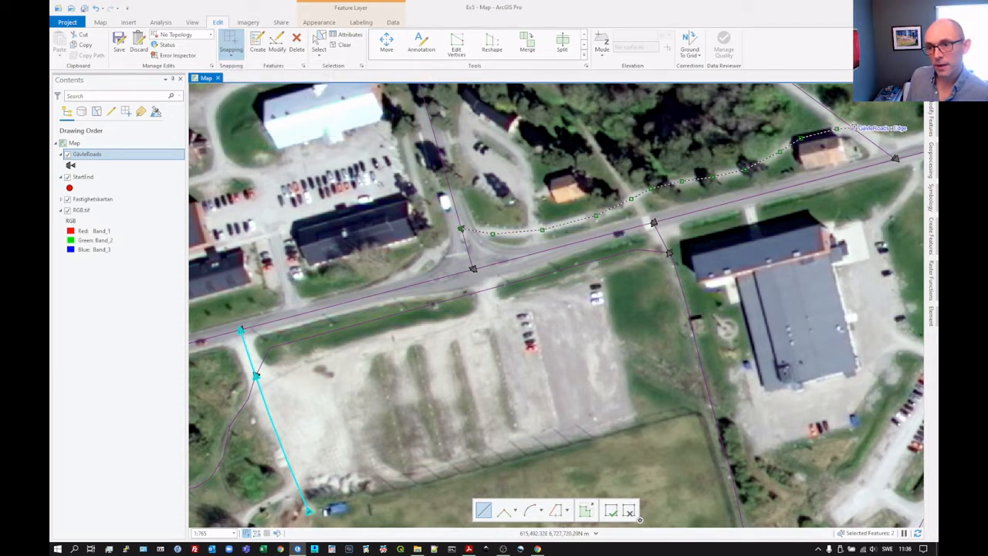
pyautogui.rightClick(849, 128)
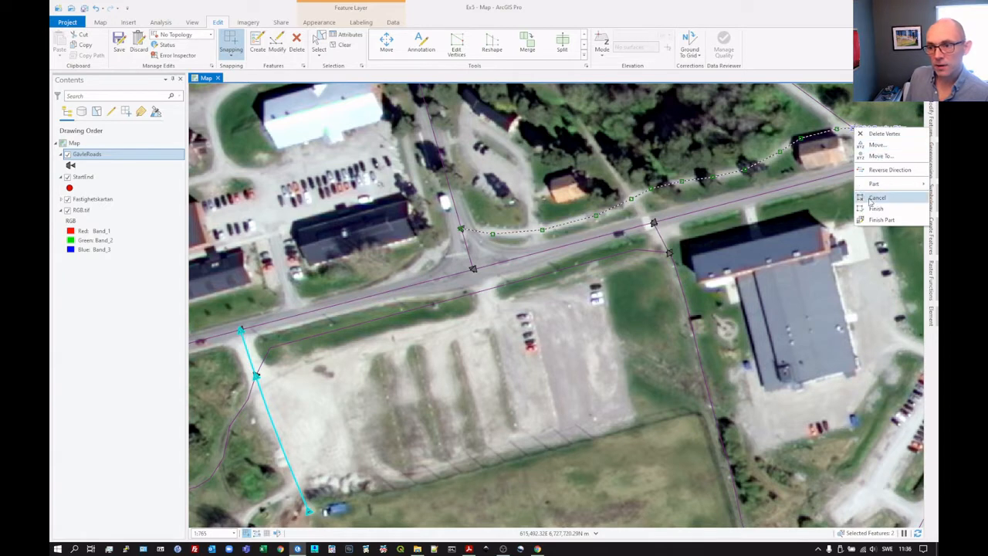
pyautogui.click(877, 209)
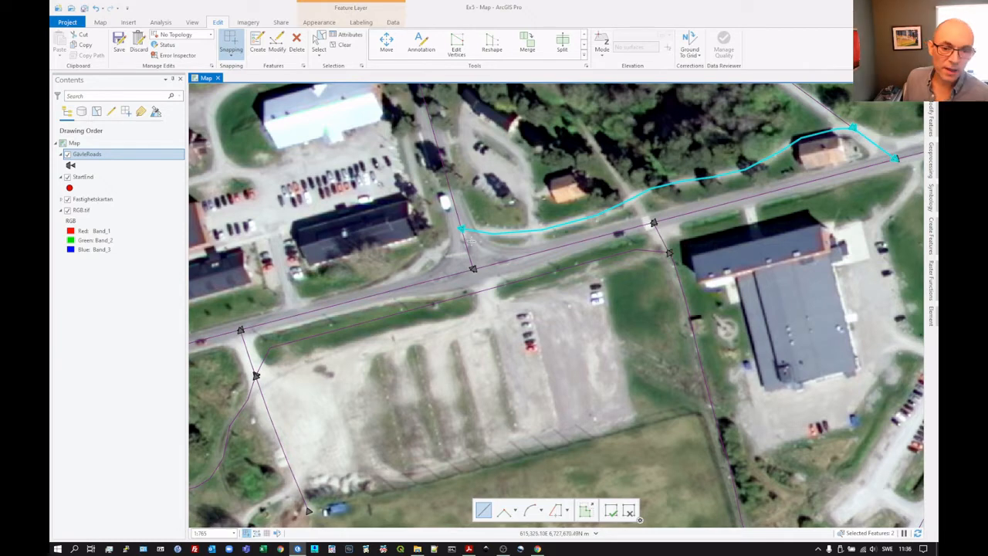
# Clear the selection and split the northern side road at the western endpoint of the new footpath line
pyautogui.scroll(2, 461, 229)
pyautogui.scroll(1, 461, 230)
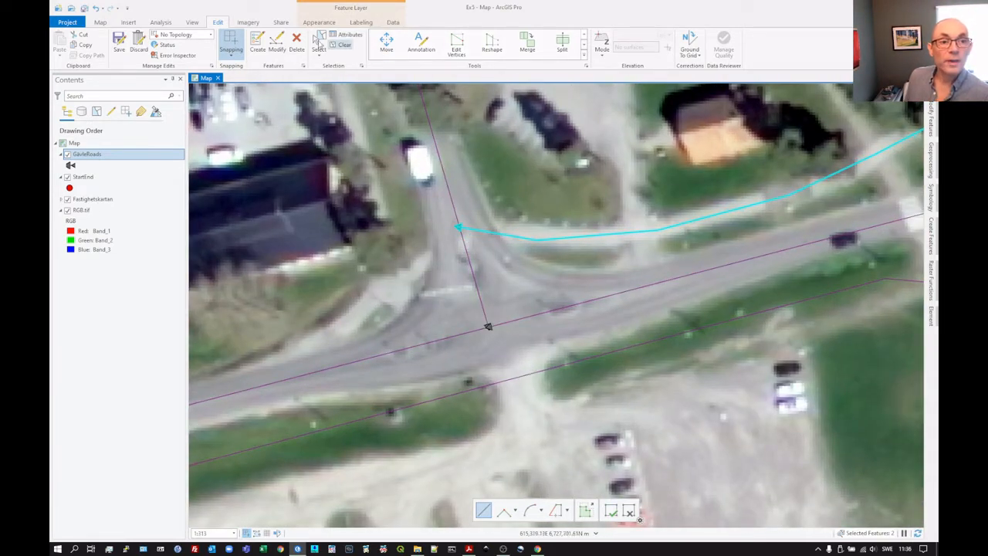
pyautogui.click(277, 49)
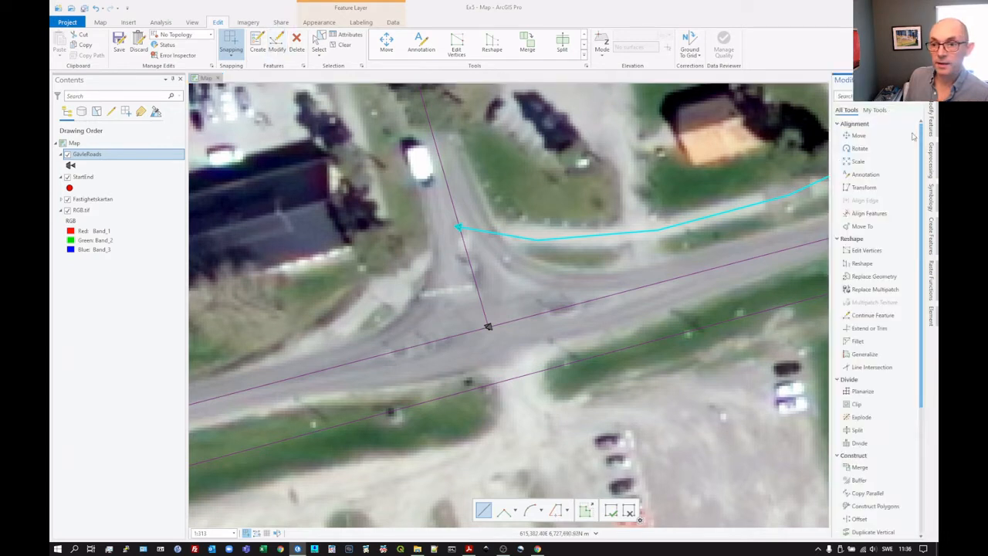
pyautogui.click(338, 44)
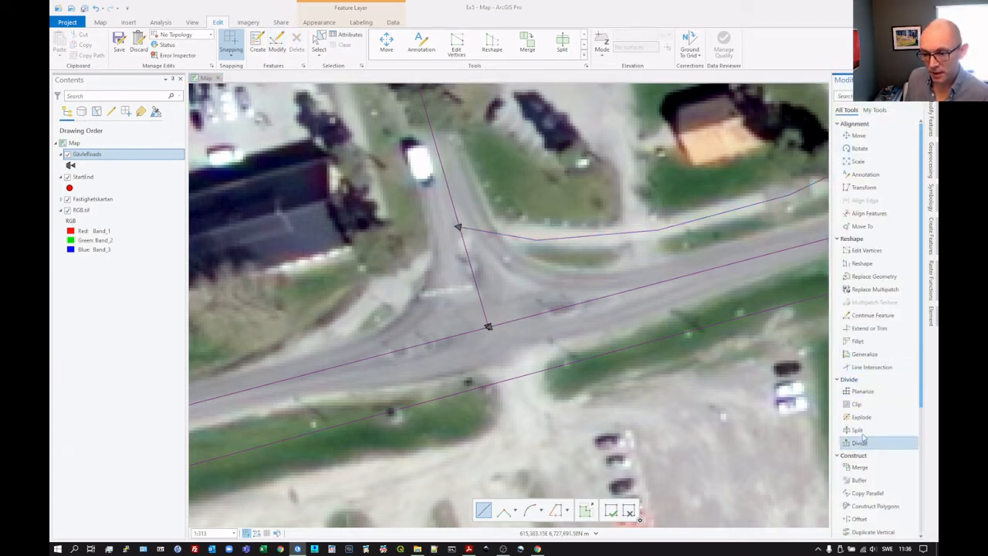
pyautogui.click(466, 253)
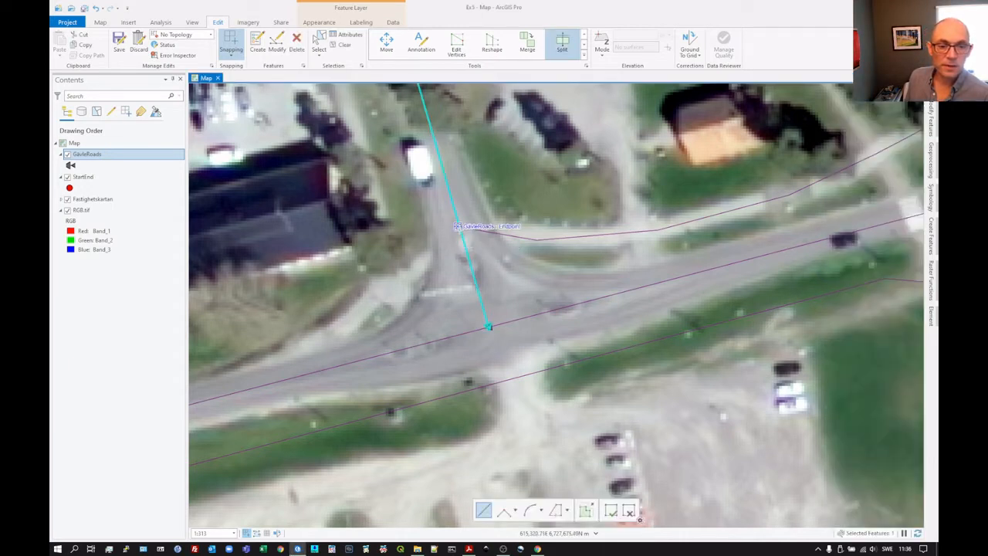
pyautogui.click(457, 226)
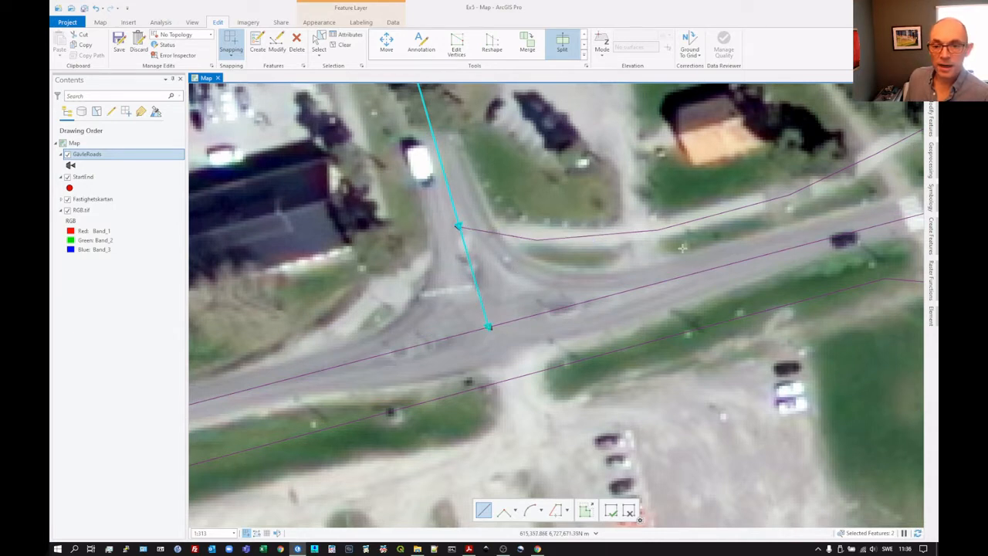
# Save all edits to GävleRoads and clear the selected road segments
pyautogui.scroll(-3, 605, 240)
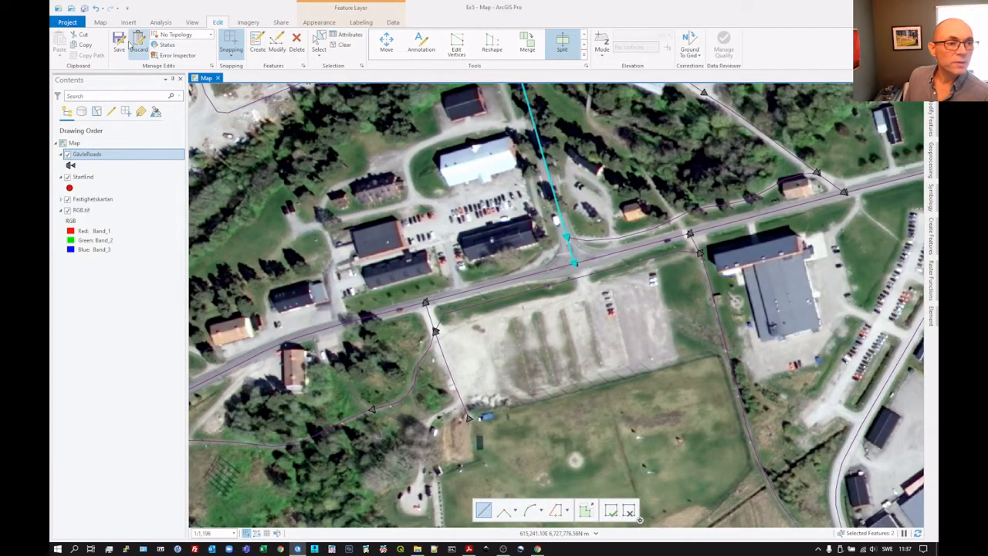
pyautogui.click(121, 45)
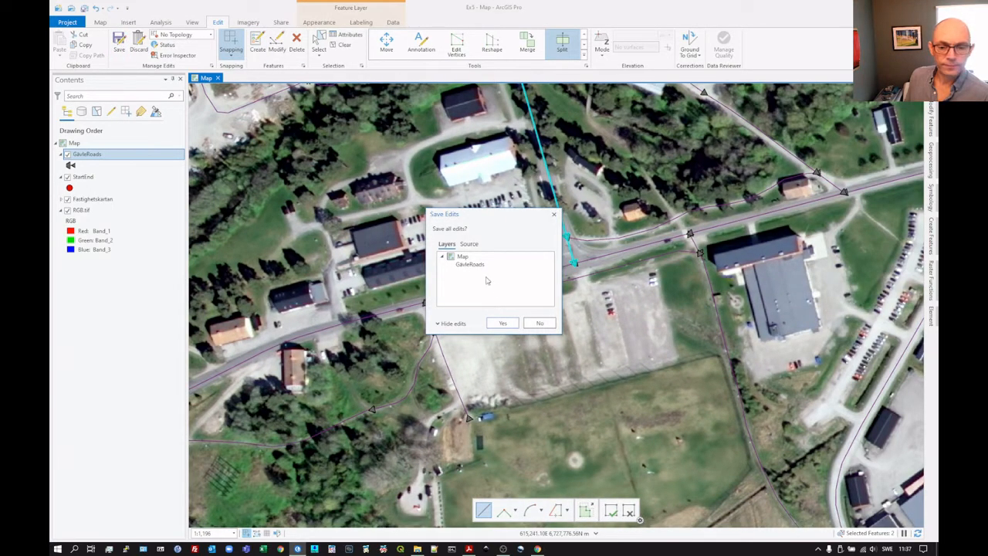
pyautogui.click(503, 323)
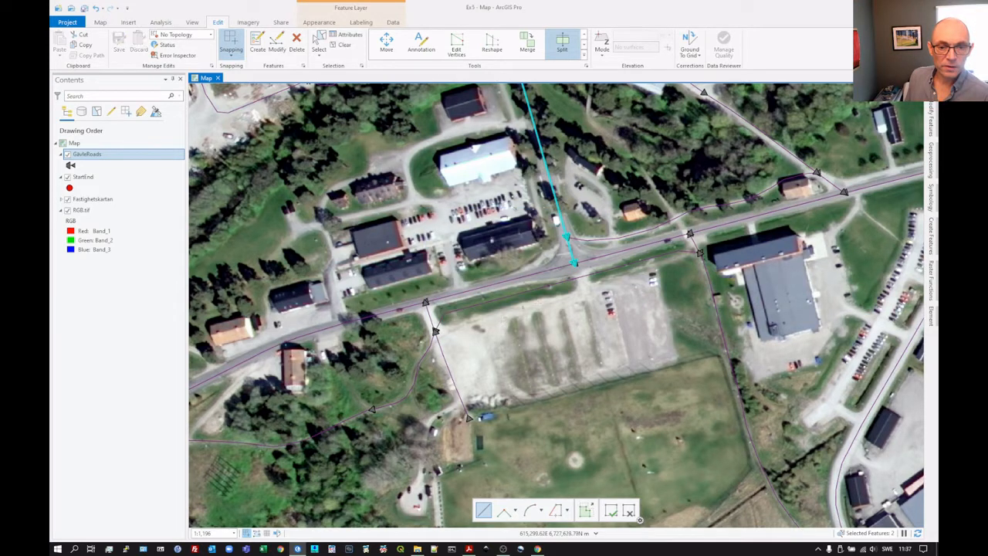
pyautogui.click(345, 46)
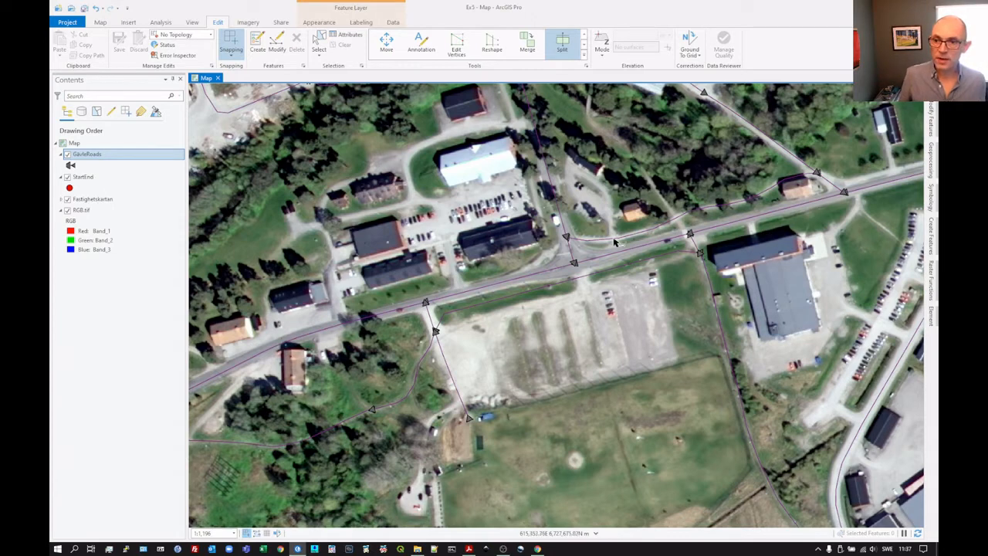
# Switch to the exercise page in the browser, read how to rebuild the network, and return to ArcGIS Pro
pyautogui.hotkey('alt', 'Tab')
pyautogui.hotkey('alt', 'Tab')
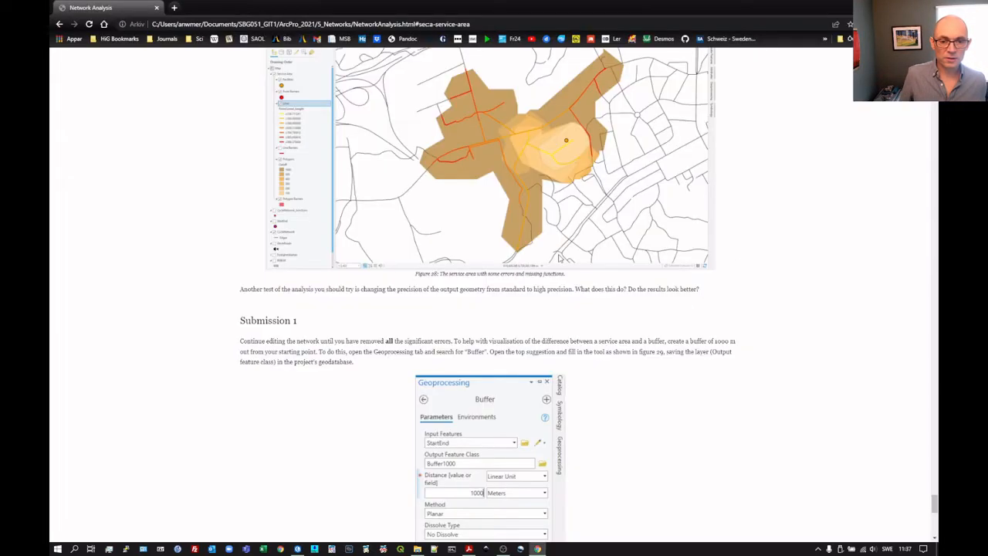
pyautogui.scroll(3, 351, 274)
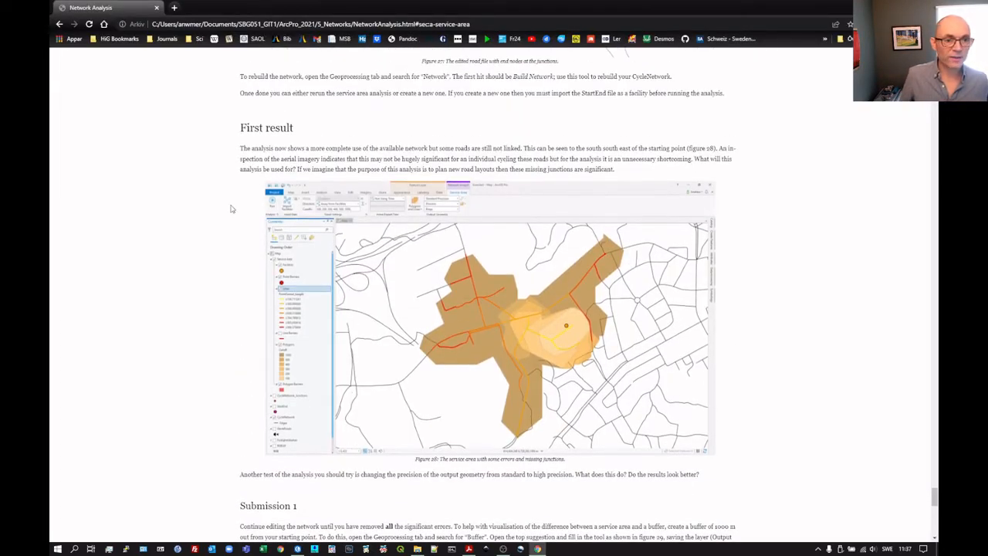
pyautogui.scroll(1, 230, 208)
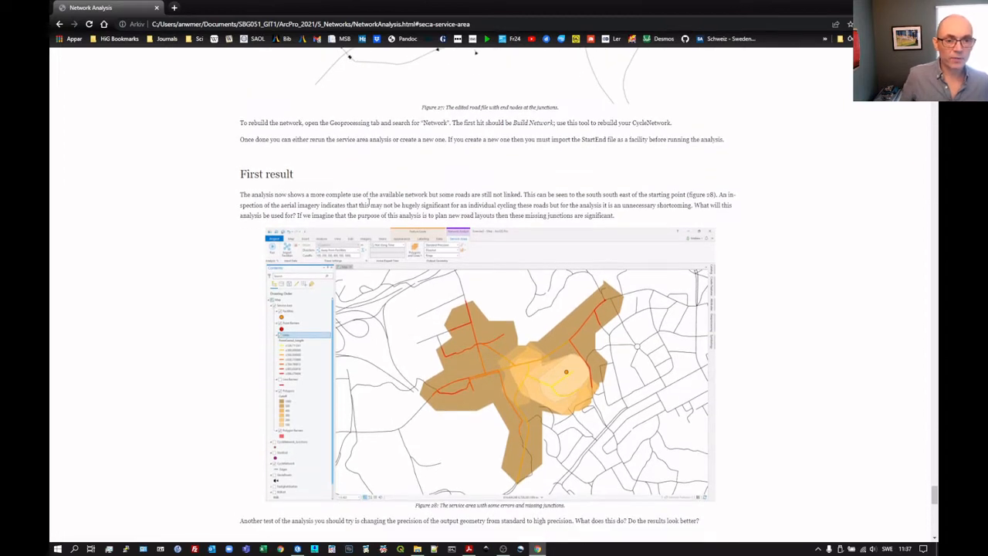
pyautogui.scroll(1, 457, 169)
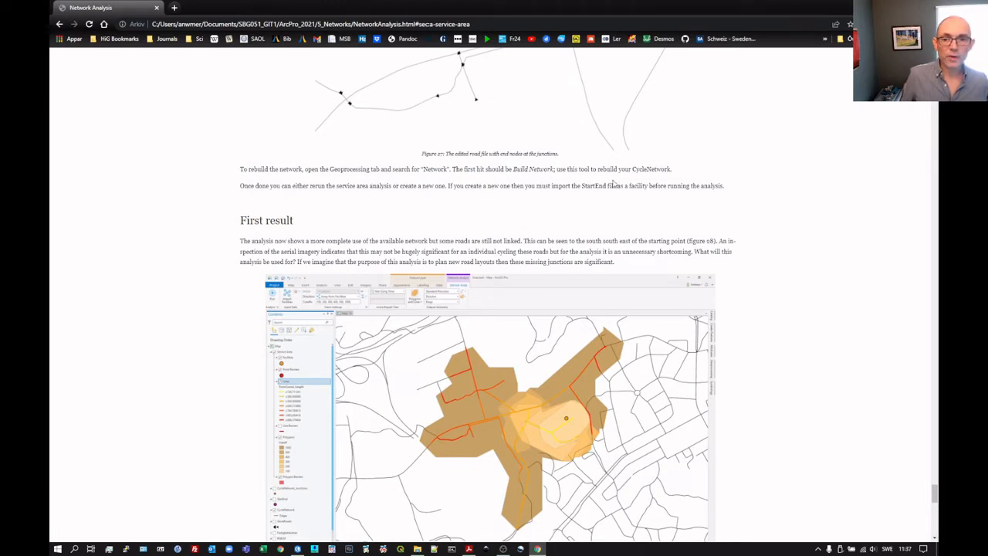
pyautogui.hotkey('alt', 'Tab')
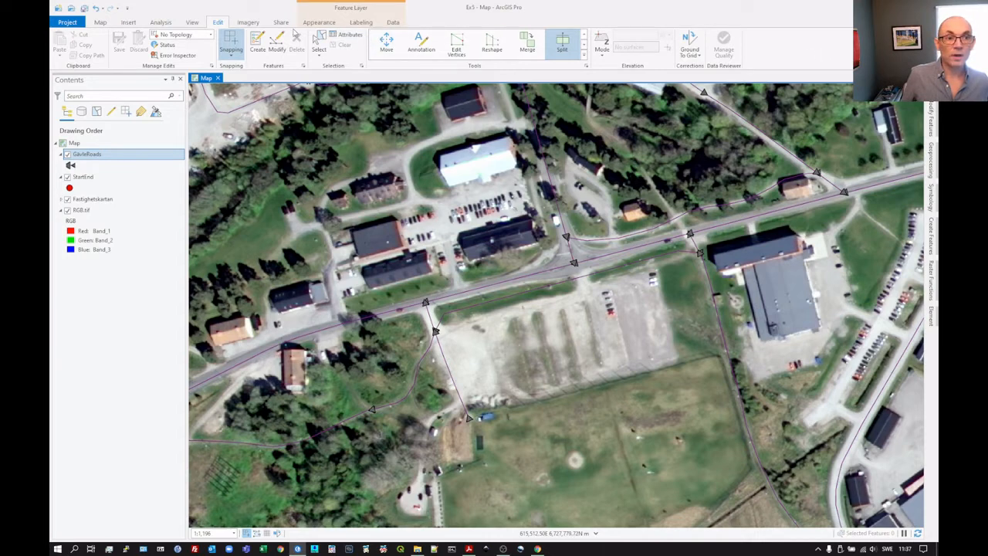
# Search the geoprocessing tools for the network tools and open Build Network
pyautogui.click(161, 23)
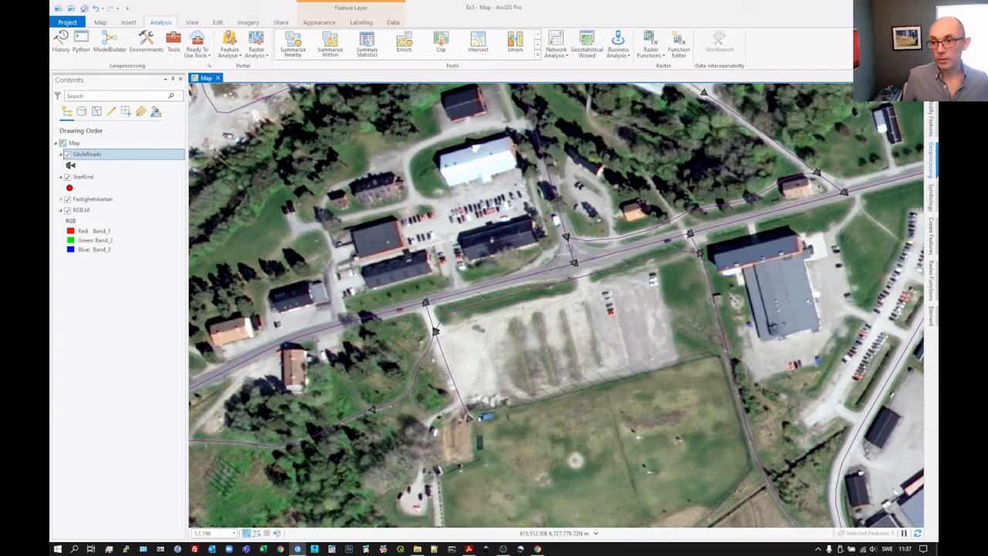
pyautogui.click(931, 167)
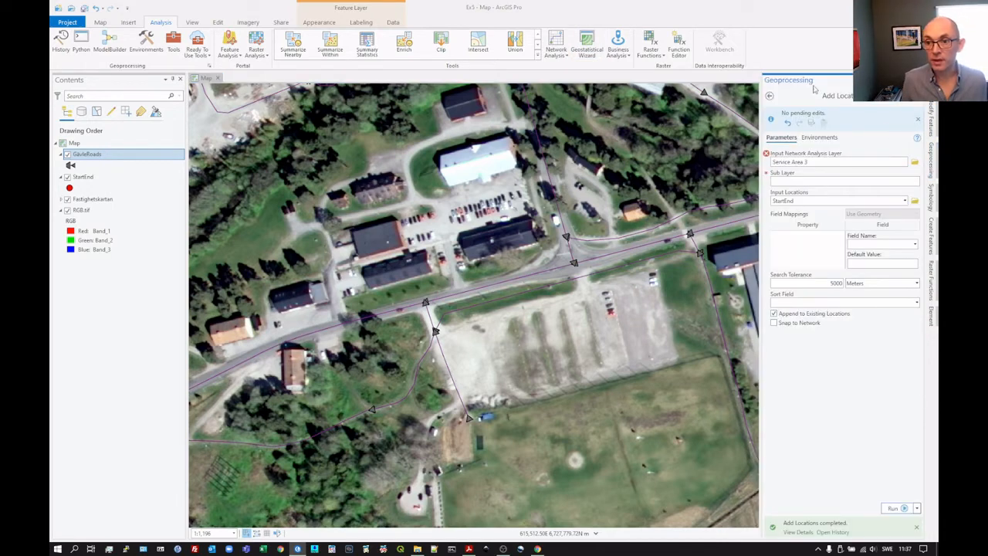
pyautogui.click(769, 96)
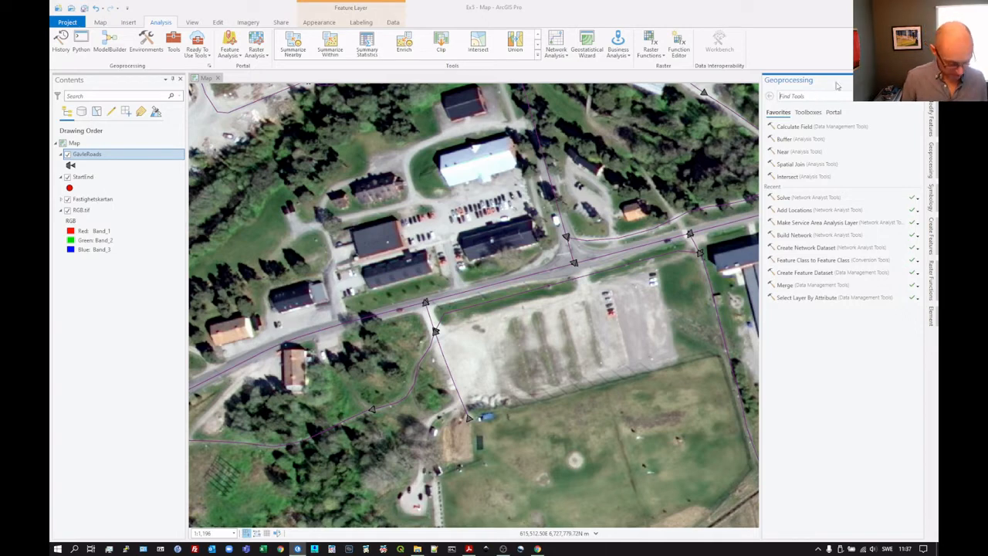
pyautogui.write('netw')
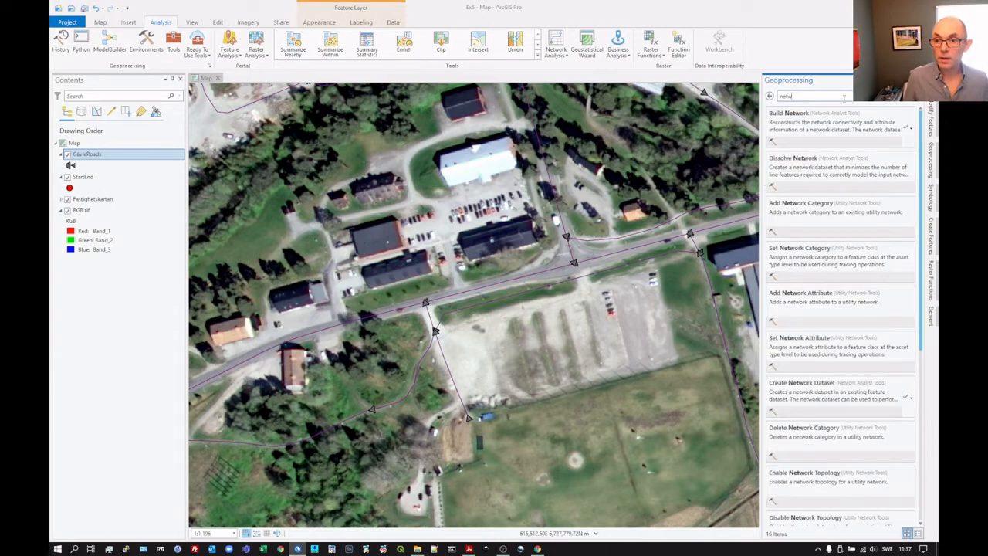
pyautogui.click(834, 126)
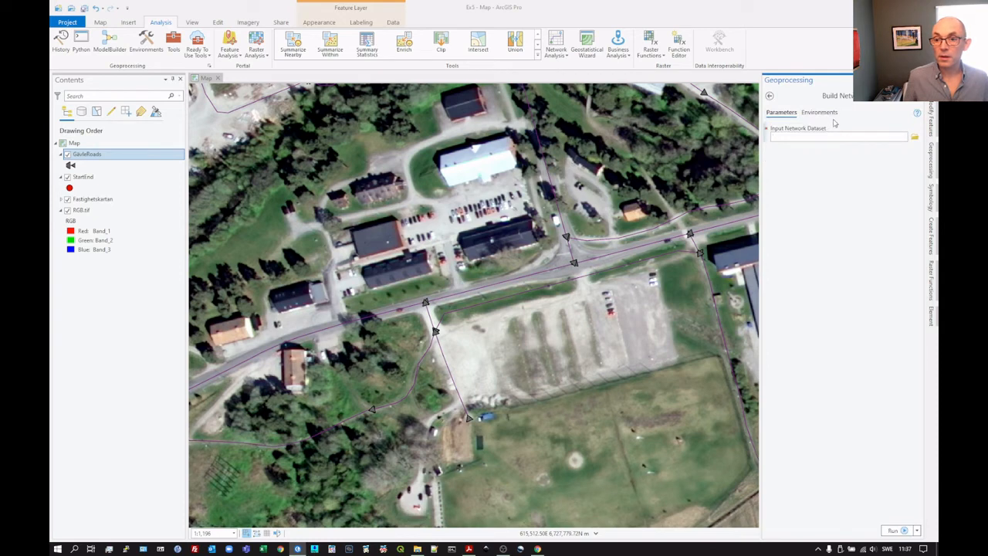
# Run Build Network with CycleNetwork from the GävleNetwork feature dataset in Ex5.gdb as the input network dataset
pyautogui.click(914, 137)
pyautogui.click(445, 210)
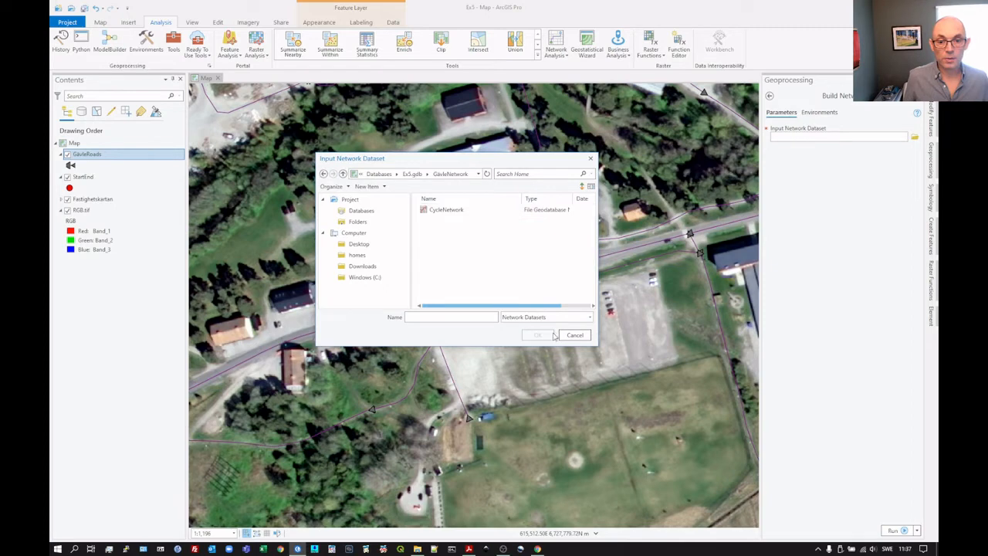
pyautogui.click(446, 210)
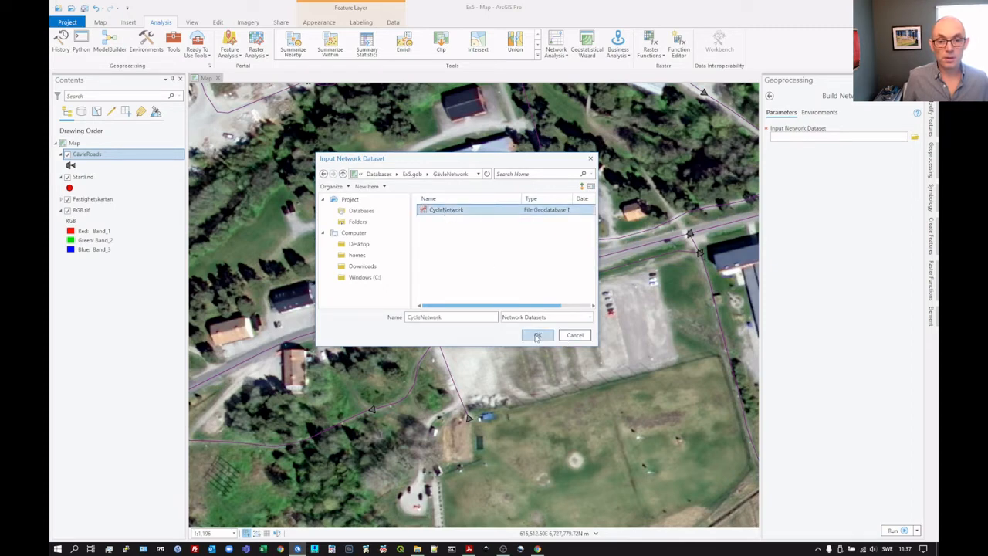
pyautogui.click(538, 336)
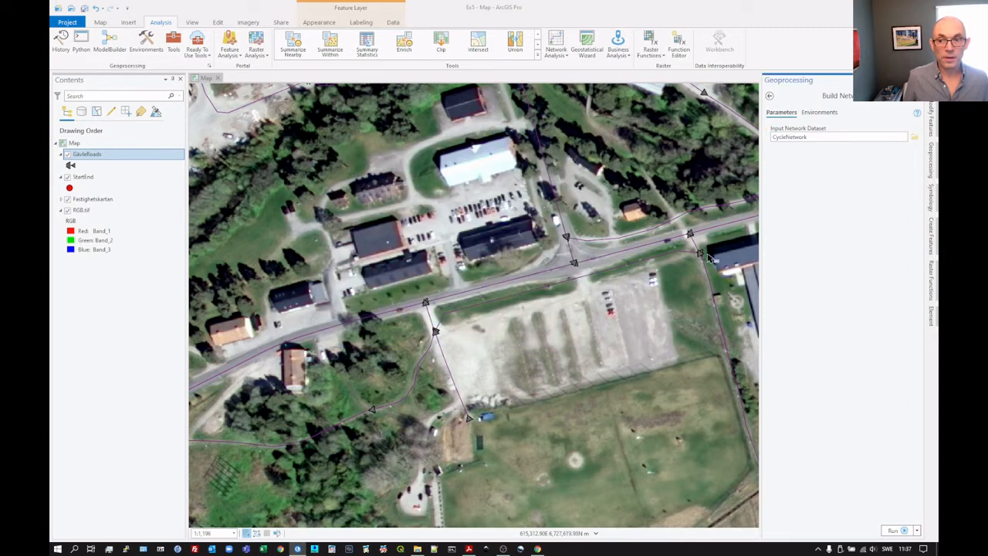
pyautogui.click(912, 530)
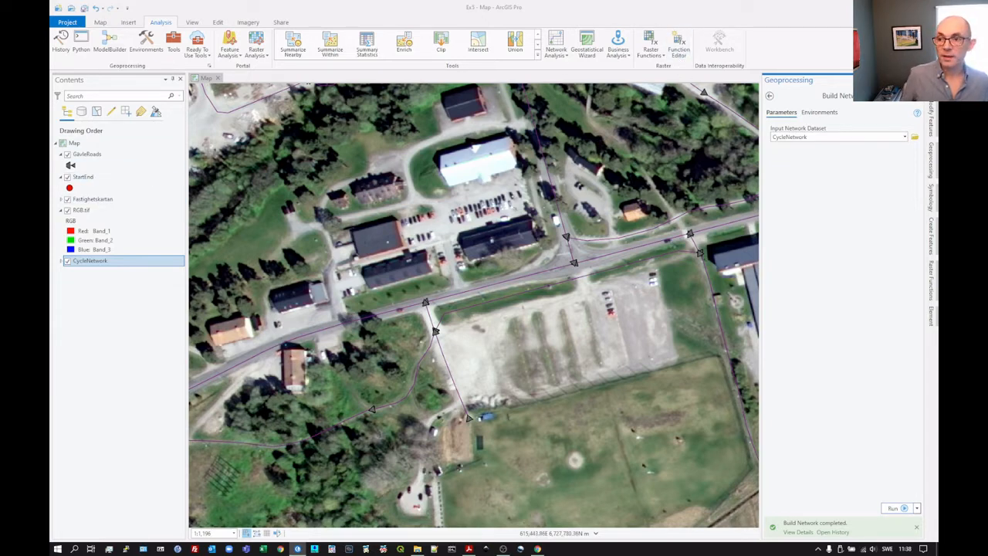
# Add CycleNetwork from the project geodatabase above GävleRoads in the map, expand its legend and hide the GävleRoads layer
pyautogui.click(931, 85)
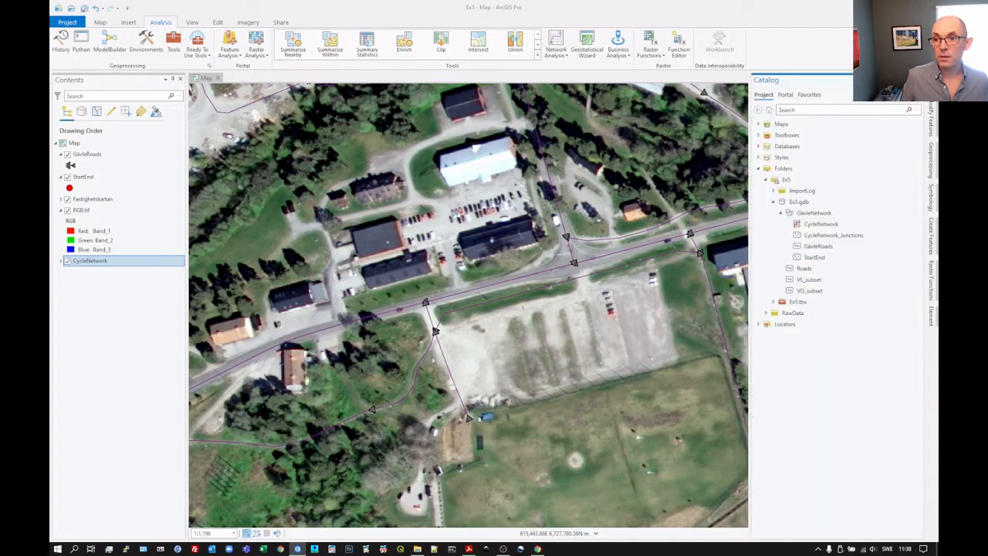
pyautogui.click(820, 225)
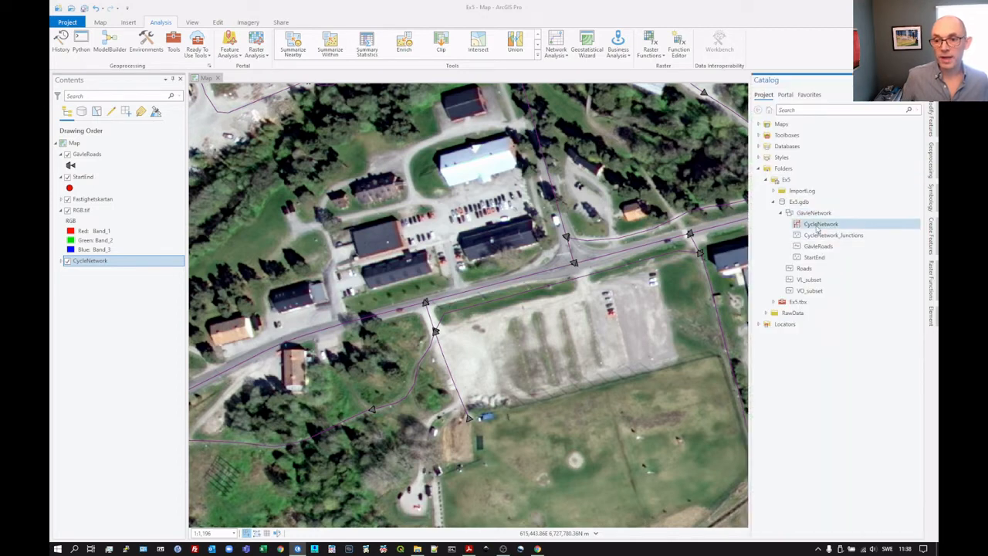
pyautogui.rightClick(816, 227)
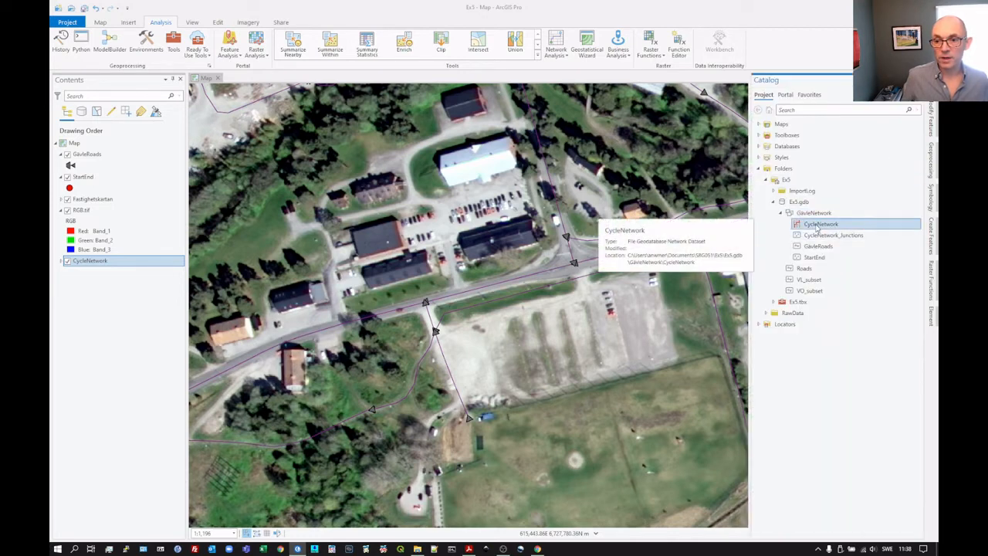
pyautogui.moveTo(805, 223); pyautogui.dragTo(93, 151)
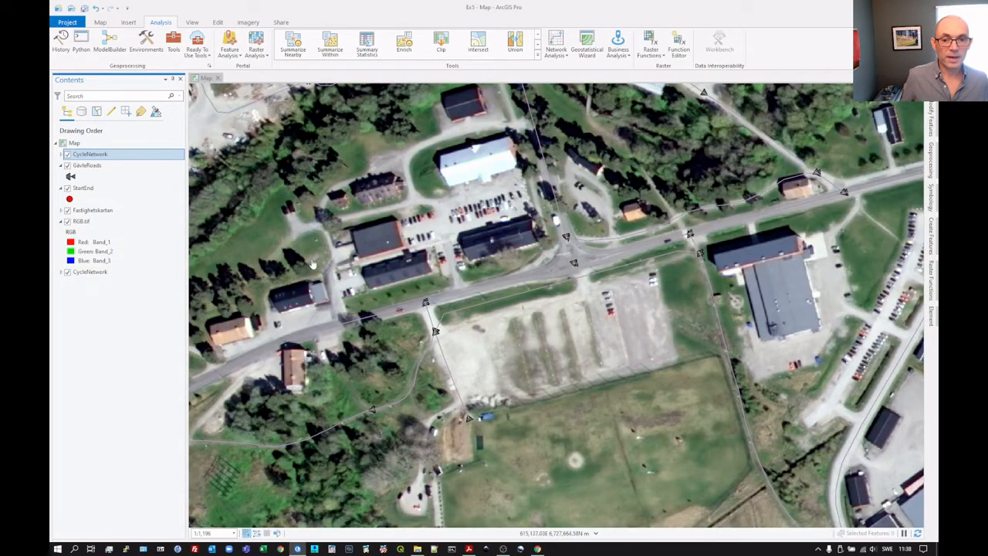
pyautogui.click(61, 154)
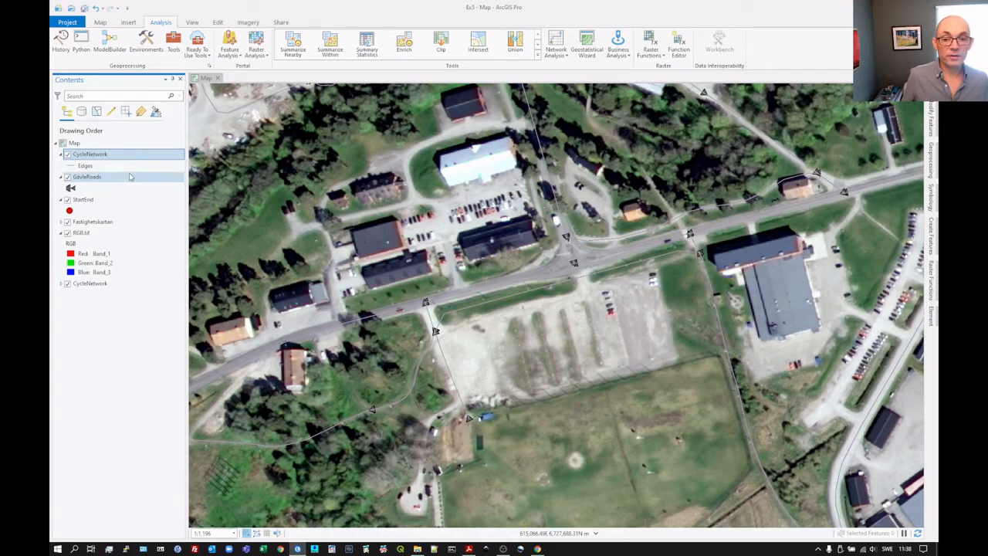
pyautogui.click(68, 177)
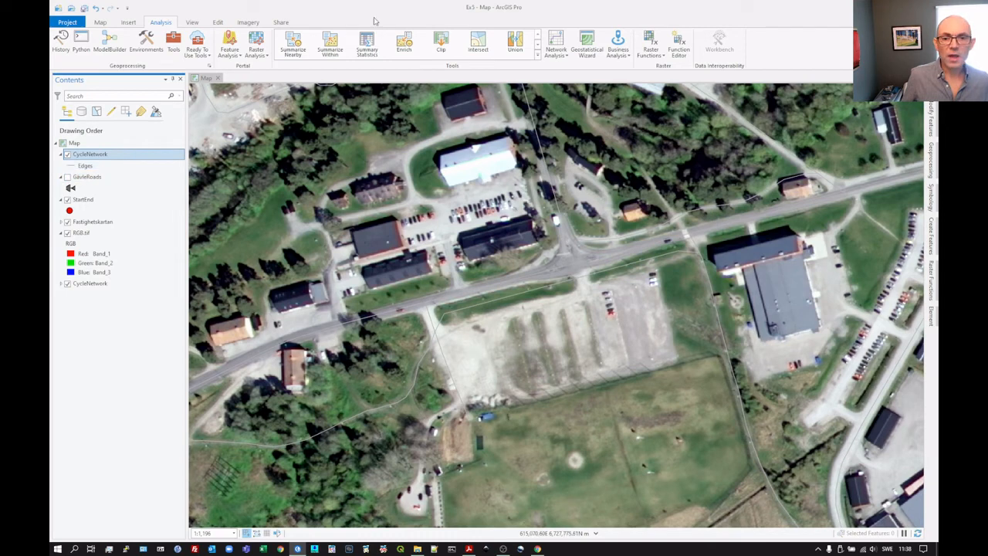
# Create a new service area layer from CycleNetwork and import the StartEnd points as its facilities
pyautogui.click(565, 56)
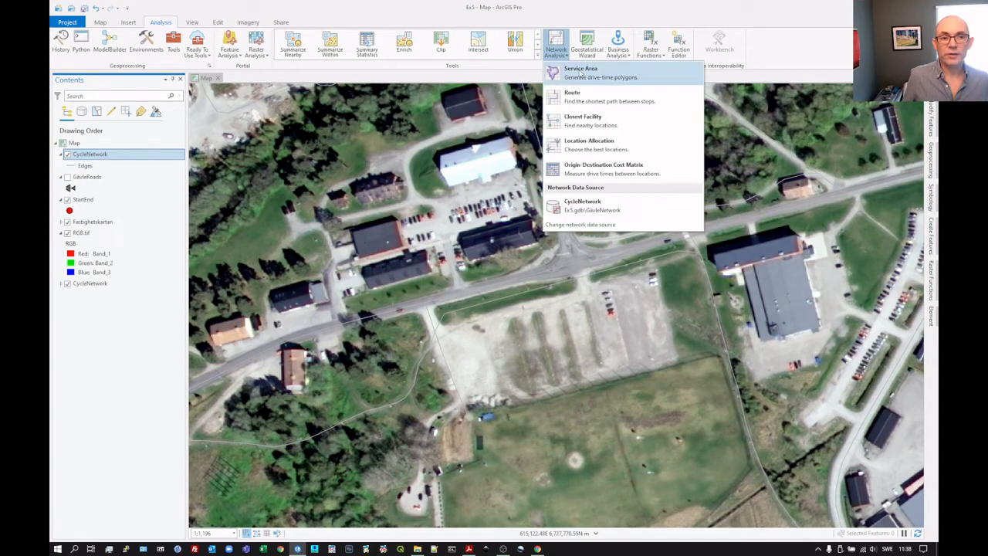
pyautogui.click(581, 71)
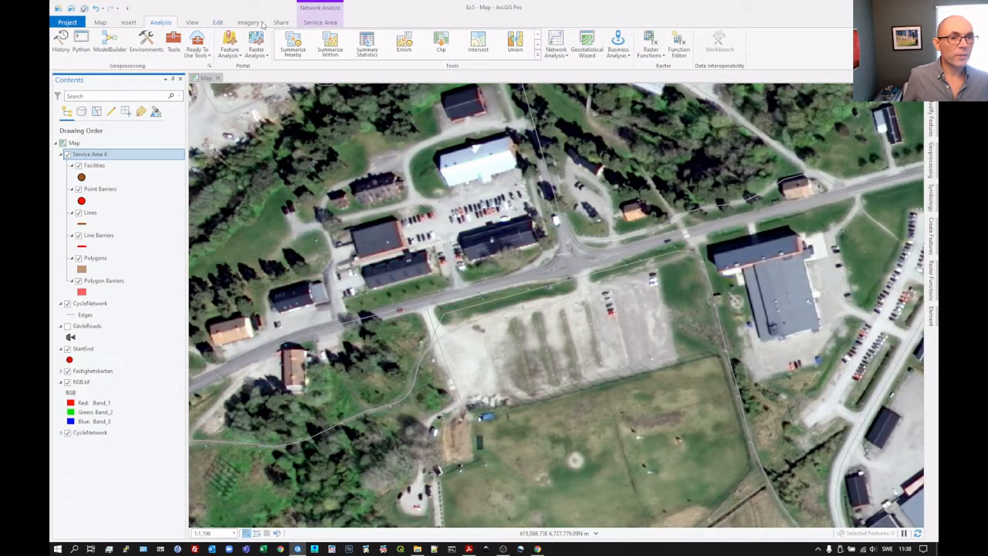
pyautogui.click(319, 24)
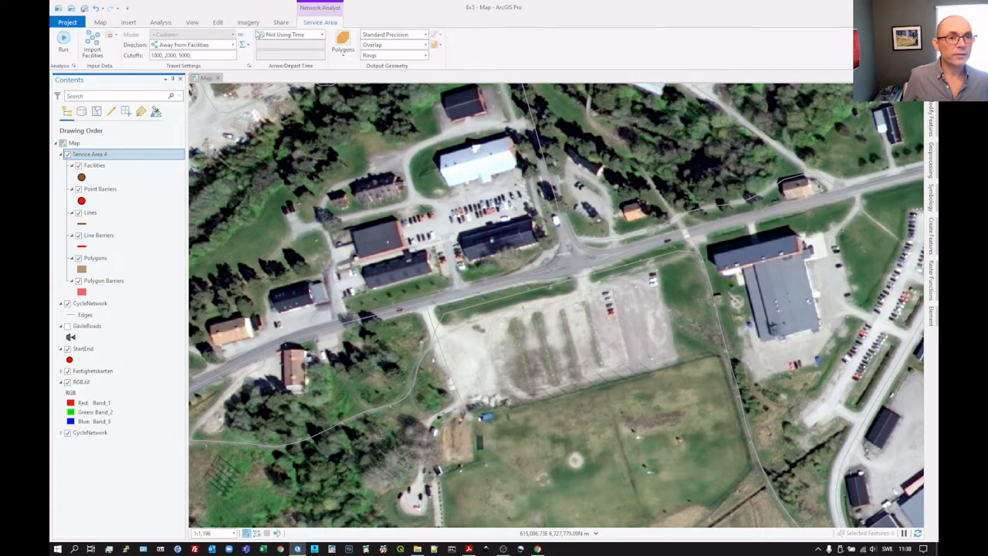
pyautogui.click(94, 55)
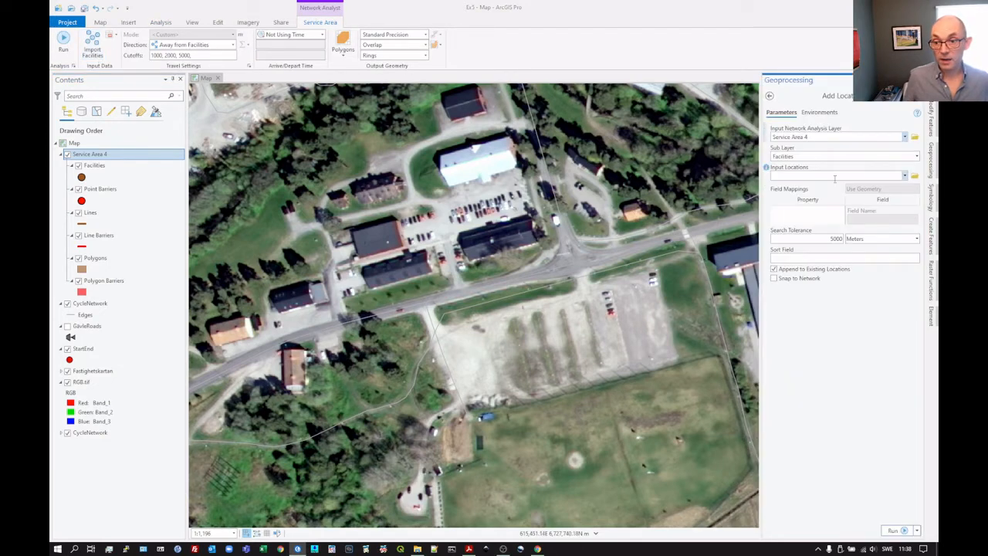
pyautogui.click(905, 176)
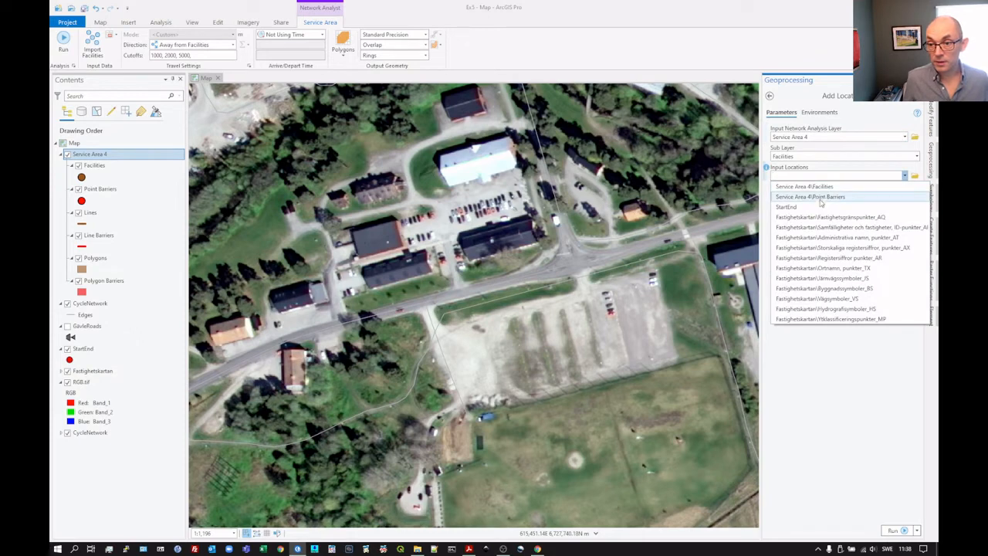
pyautogui.click(821, 207)
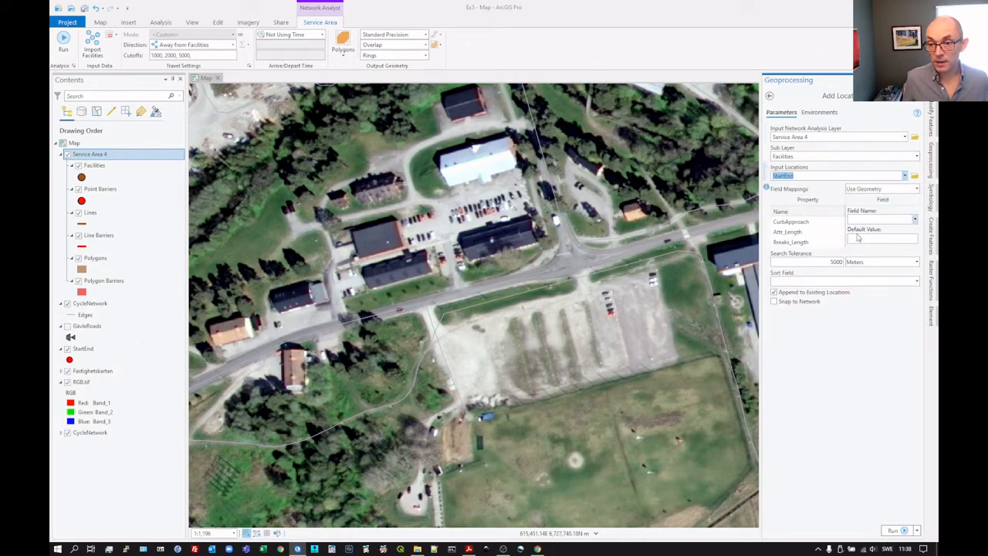
pyautogui.click(896, 530)
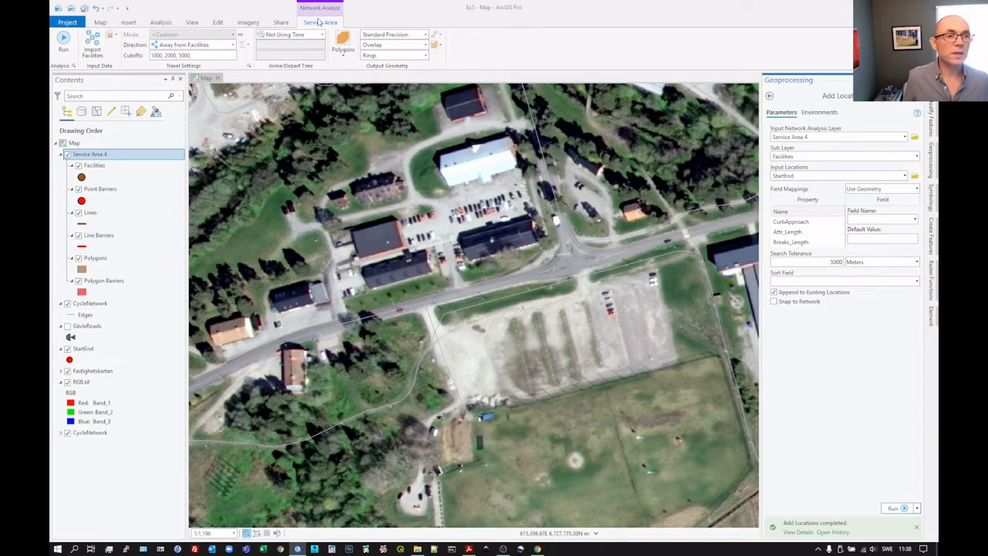
# Set the service area cutoffs to 100, 200, 300, 400, 500 and 1000 metres
pyautogui.moveTo(202, 54); pyautogui.dragTo(141, 51)
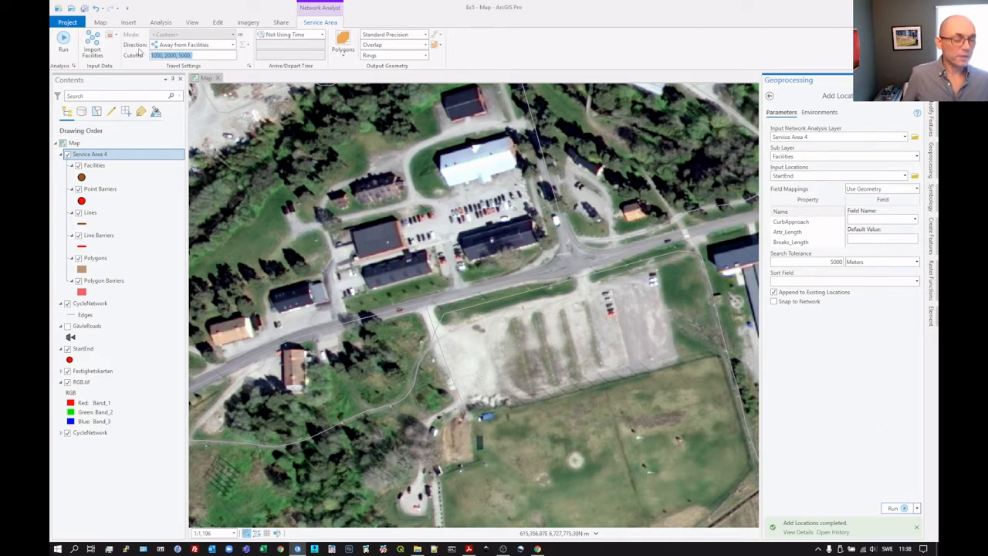
pyautogui.write('100')
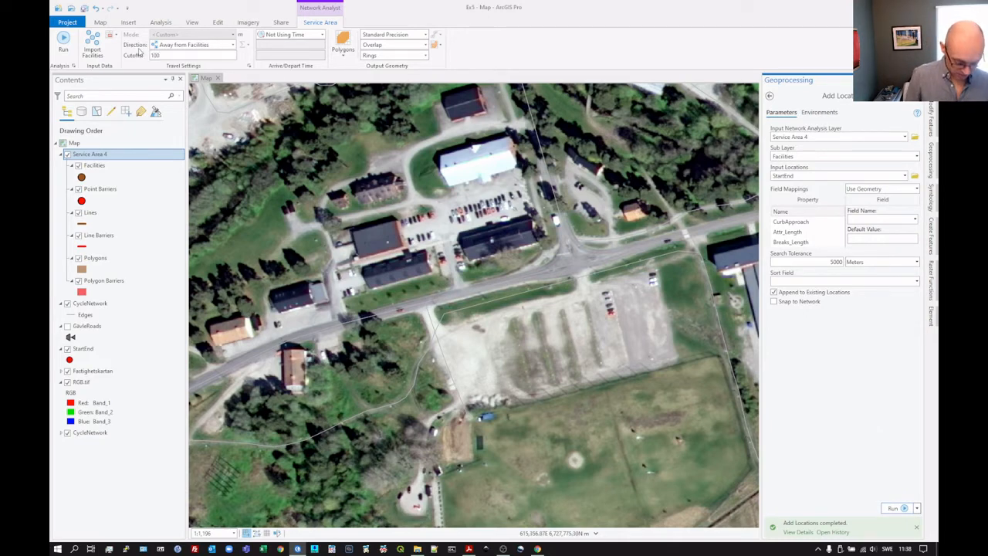
pyautogui.write(', 200, 300, 400, 500, 1000')
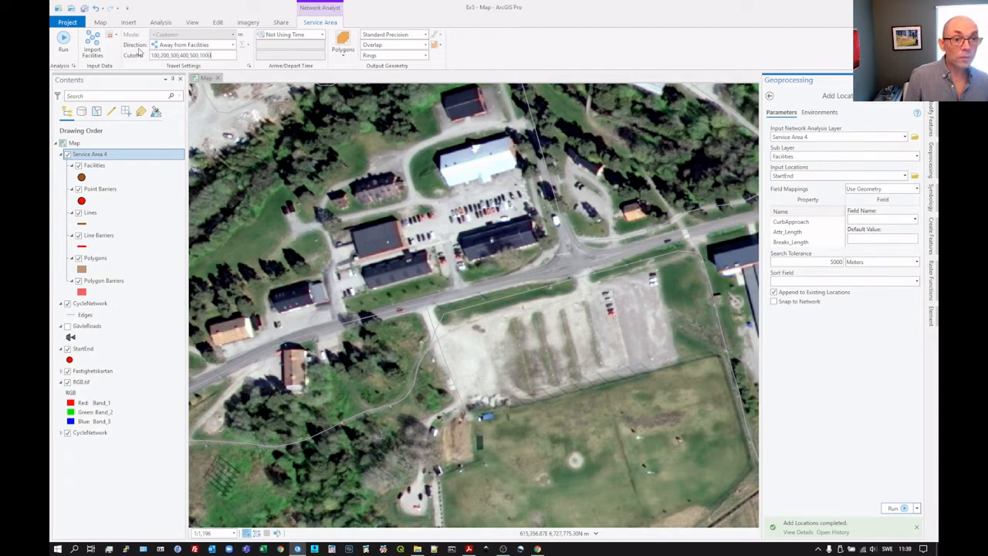
# Set the service area output to polygons and lines, with overlapping areas dissolved
pyautogui.click(344, 56)
pyautogui.click(364, 89)
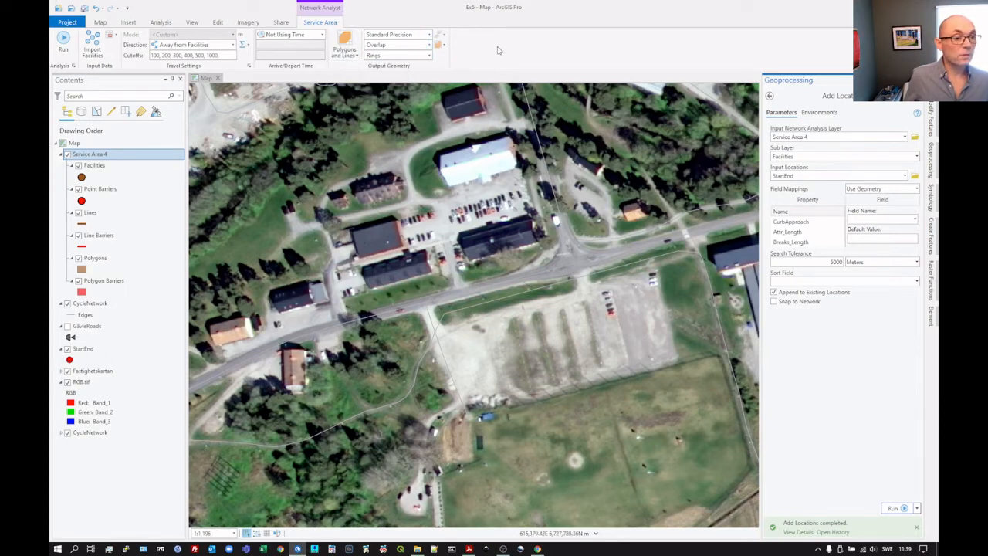
pyautogui.click(429, 45)
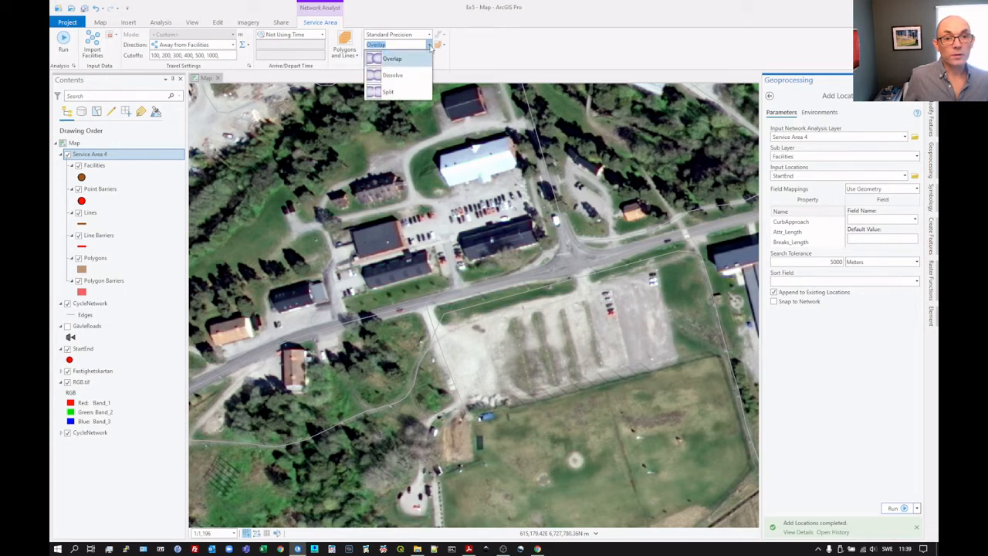
pyautogui.click(411, 77)
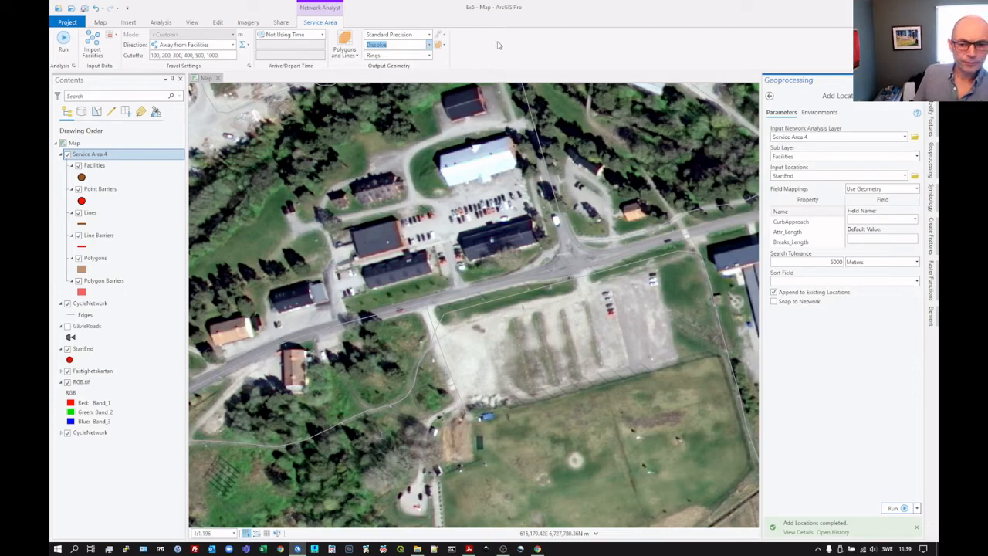
# Run the service area analysis for the new service area layer
pyautogui.scroll(-3, 637, 215)
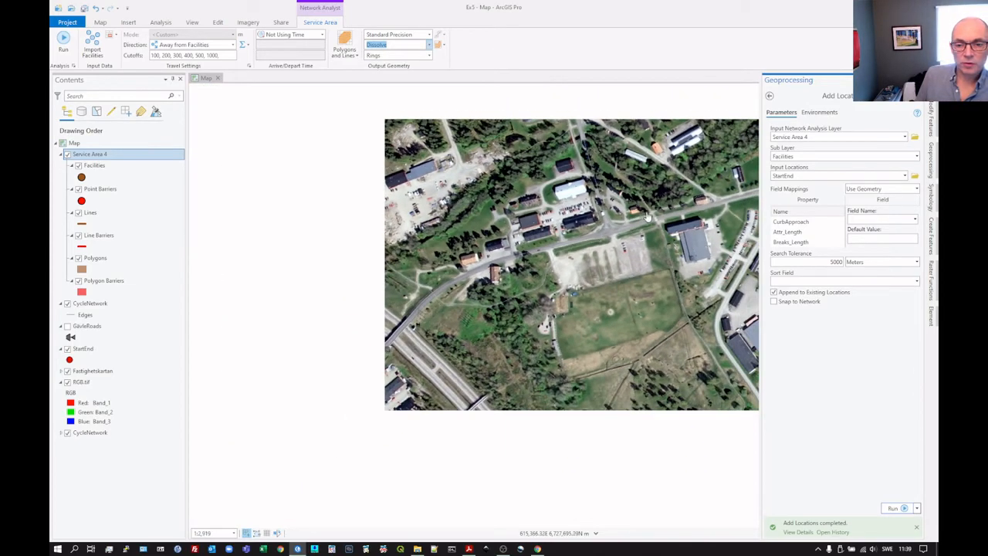
pyautogui.scroll(-3, 725, 247)
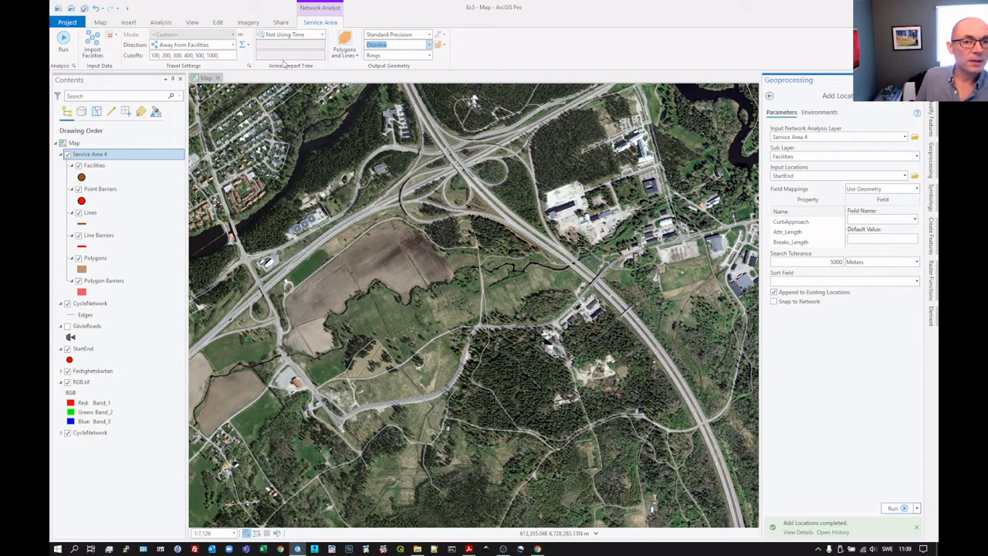
pyautogui.click(64, 43)
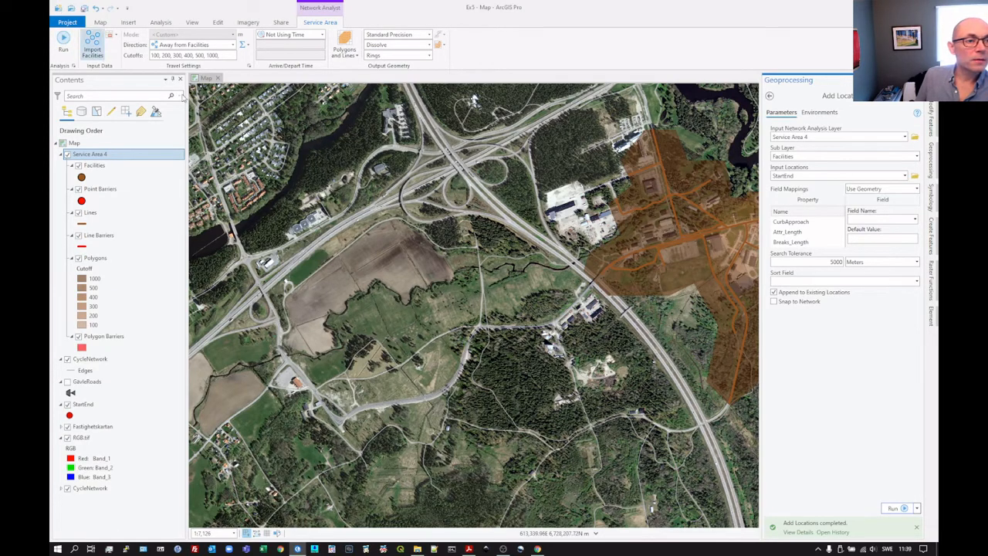
# Inspect the service area around the facility and hide the RGB.tif background image
pyautogui.moveTo(560, 381); pyautogui.dragTo(307, 401)
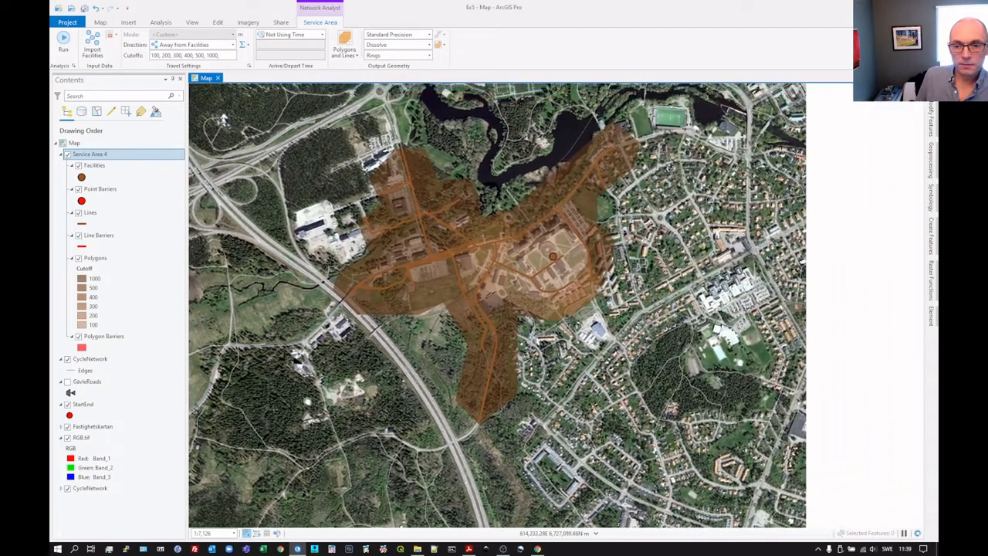
pyautogui.scroll(4, 567, 334)
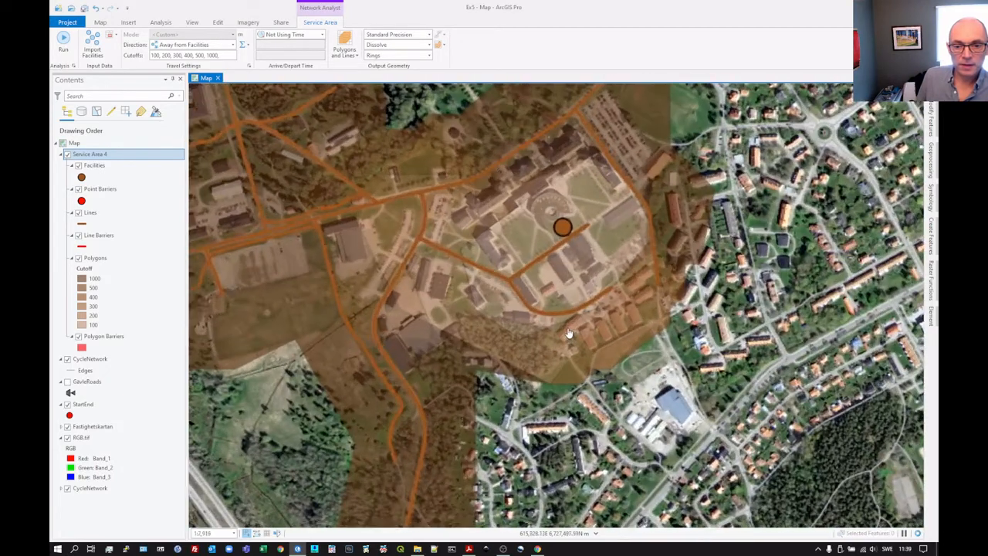
pyautogui.scroll(-3, 568, 333)
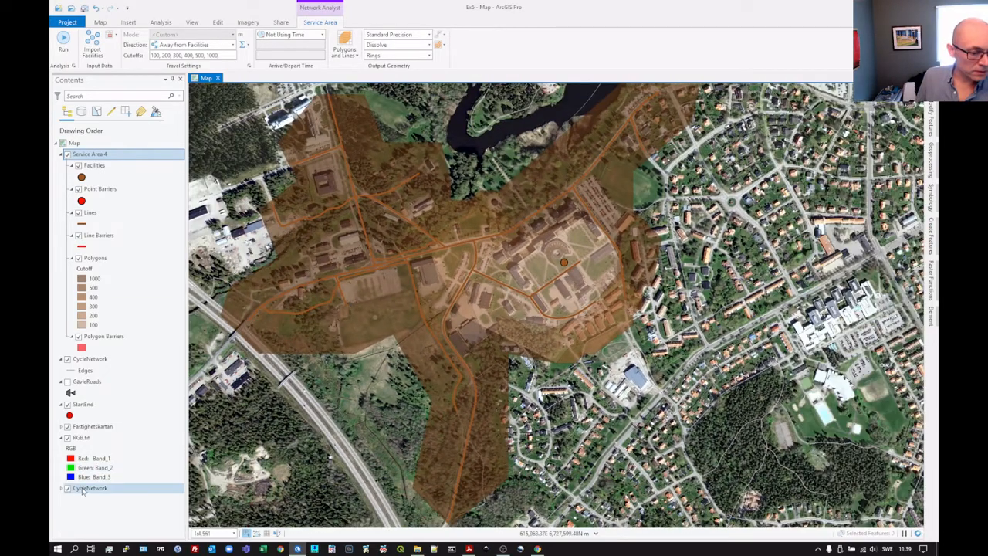
pyautogui.click(67, 437)
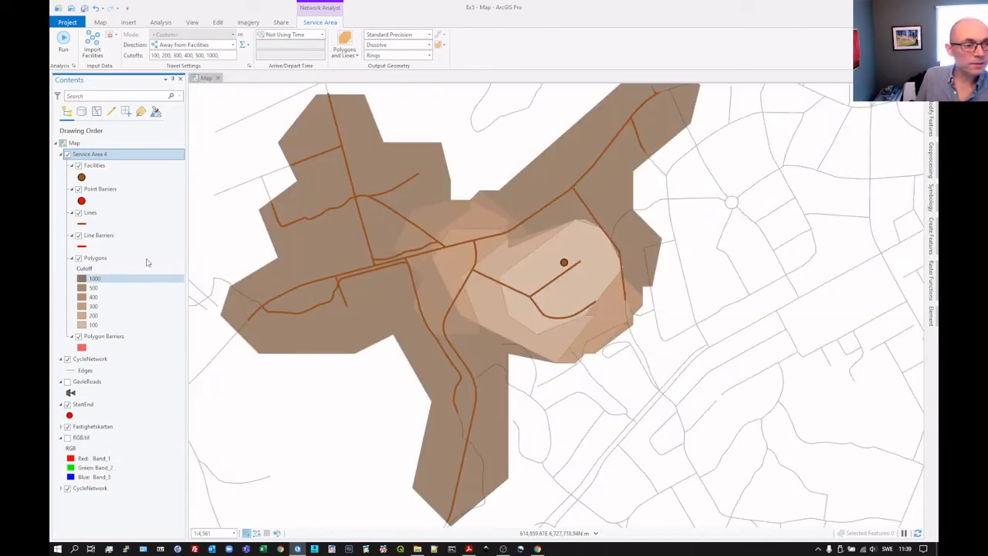
# Symbolize the service area's Lines layer with graduated colors based on the FromCumul_Length field
pyautogui.rightClick(91, 214)
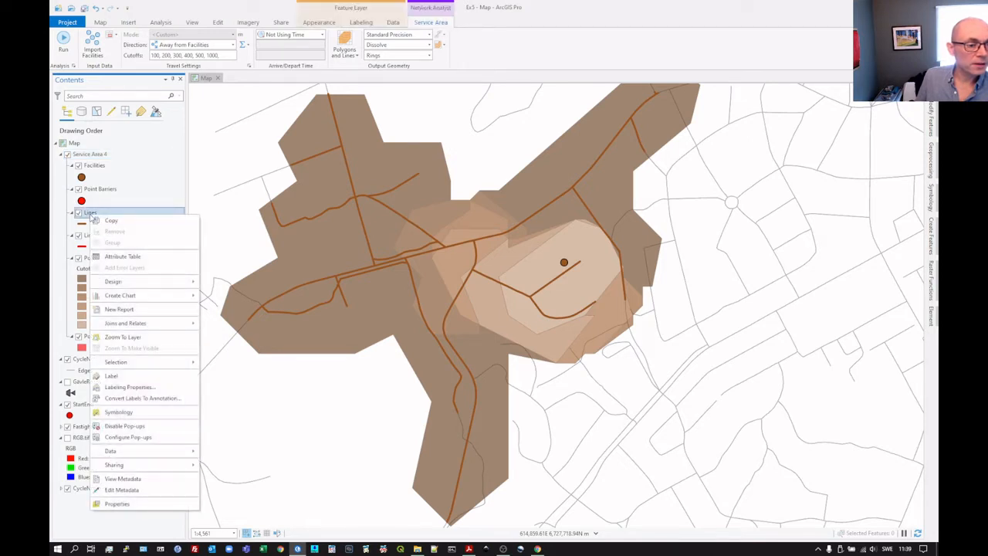
pyautogui.click(124, 413)
pyautogui.click(848, 129)
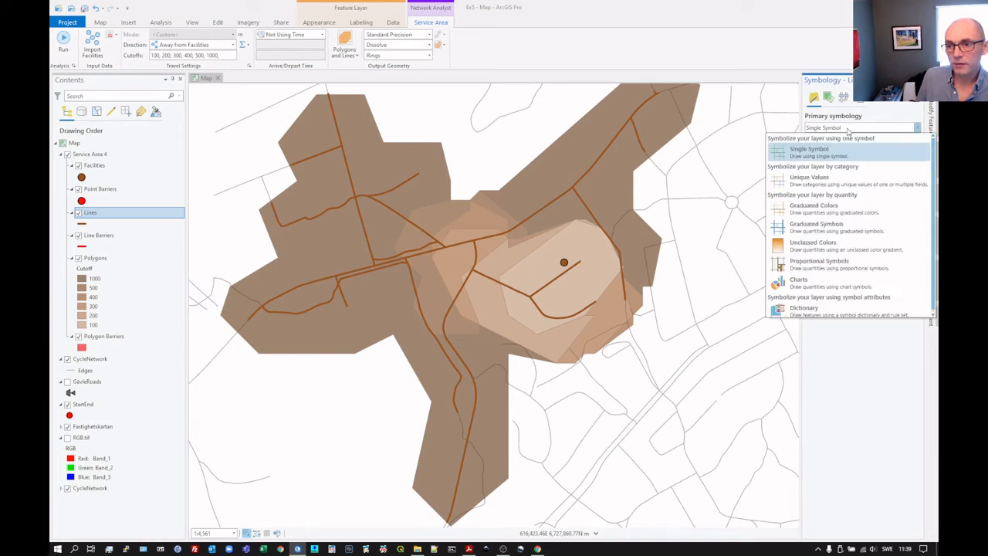
pyautogui.click(815, 208)
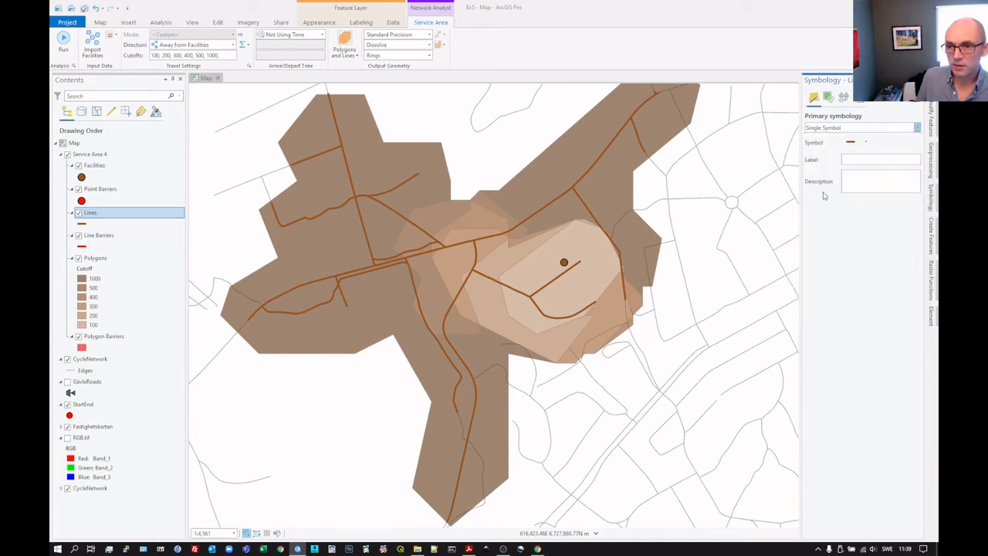
pyautogui.click(903, 142)
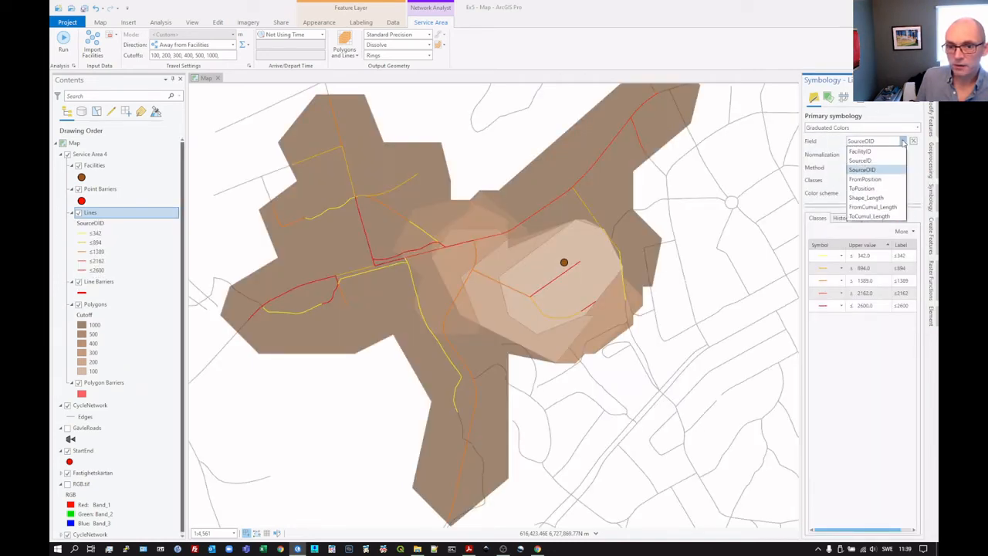
pyautogui.click(877, 207)
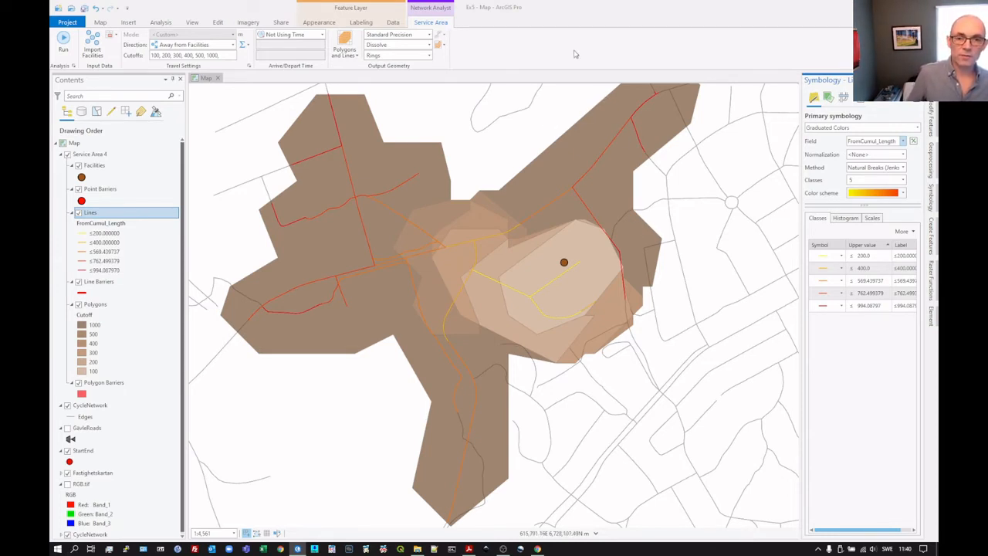
# Switch to the Network Analysis instructions in the browser, read the First result and Submission 1 sections, and return to ArcGIS Pro
pyautogui.hotkey('alt', 'Tab')
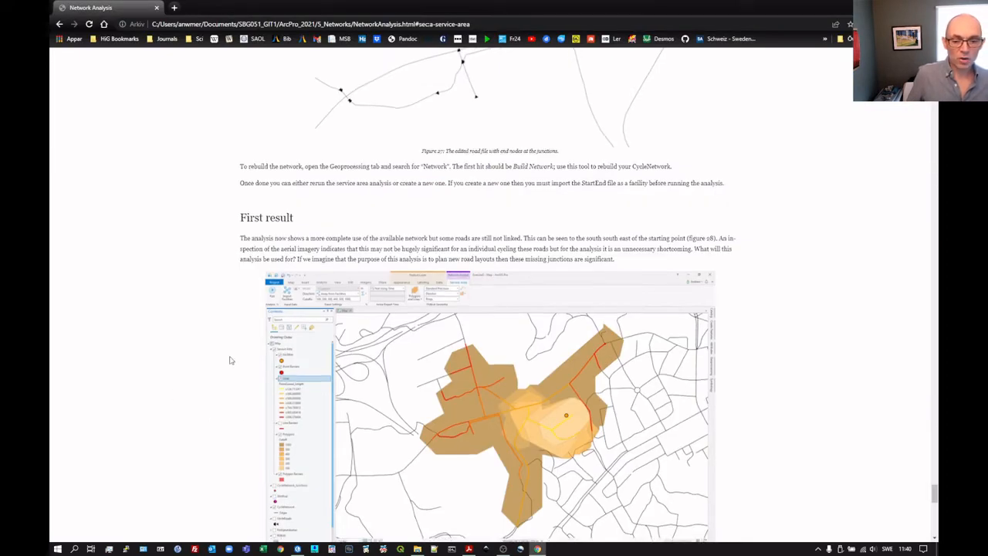
pyautogui.scroll(-2, 231, 361)
pyautogui.scroll(-3, 230, 360)
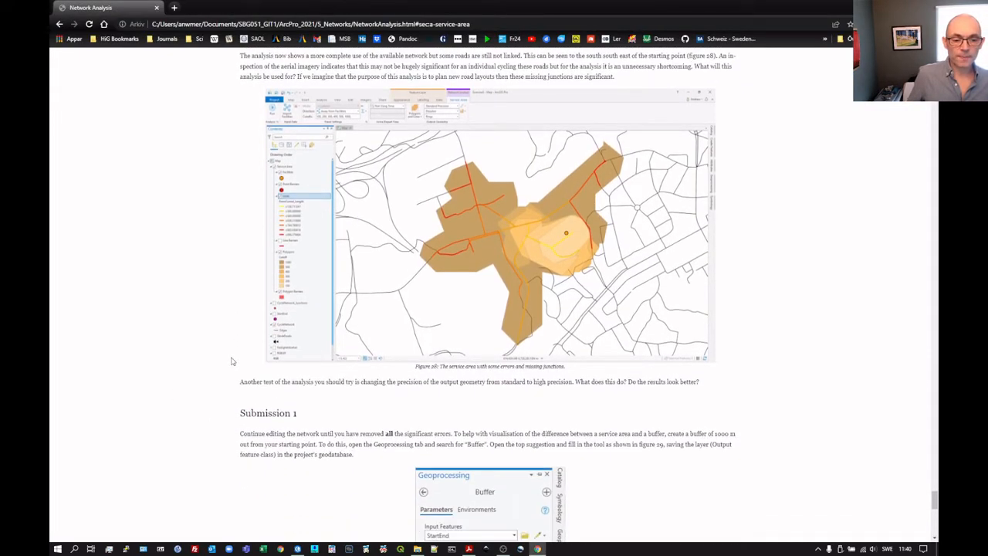
pyautogui.scroll(-1, 231, 360)
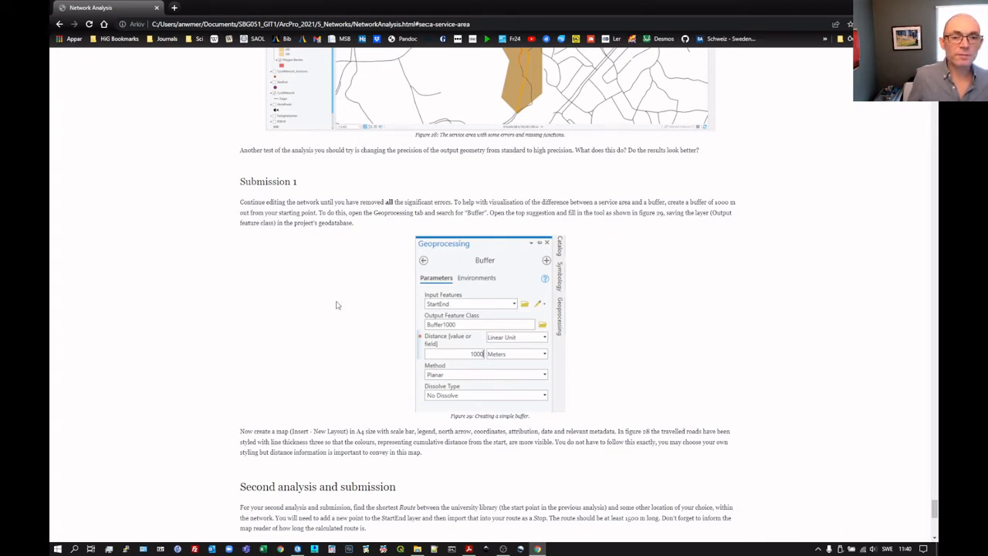
pyautogui.hotkey('alt', 'Tab')
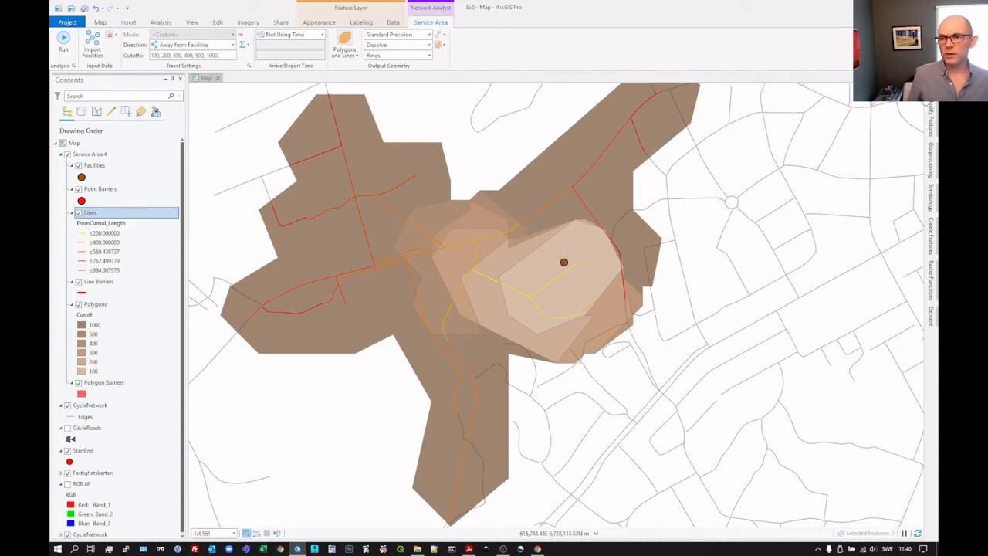
# Search the geoprocessing tools for "buffer" and open the Buffer analysis tool
pyautogui.click(931, 153)
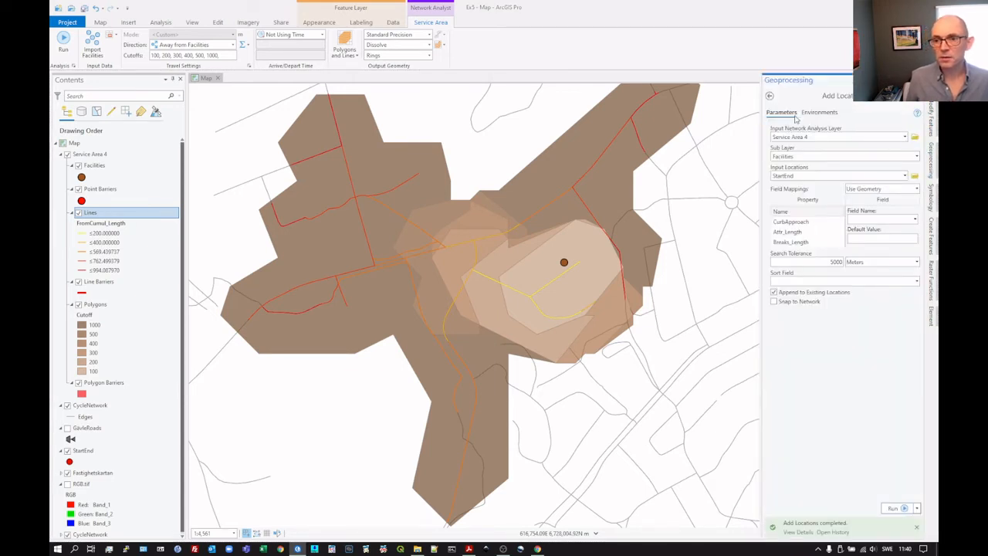
pyautogui.click(769, 97)
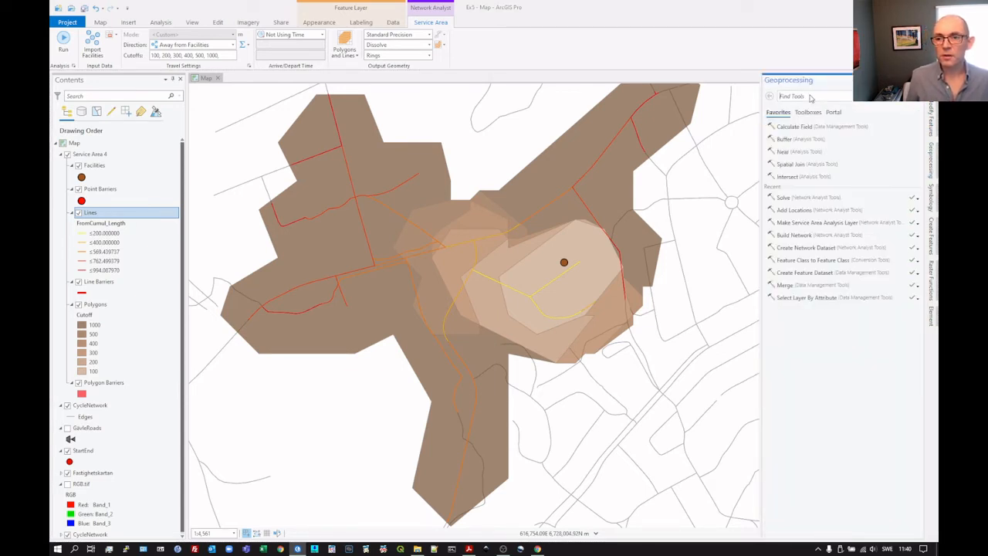
pyautogui.write('buffe')
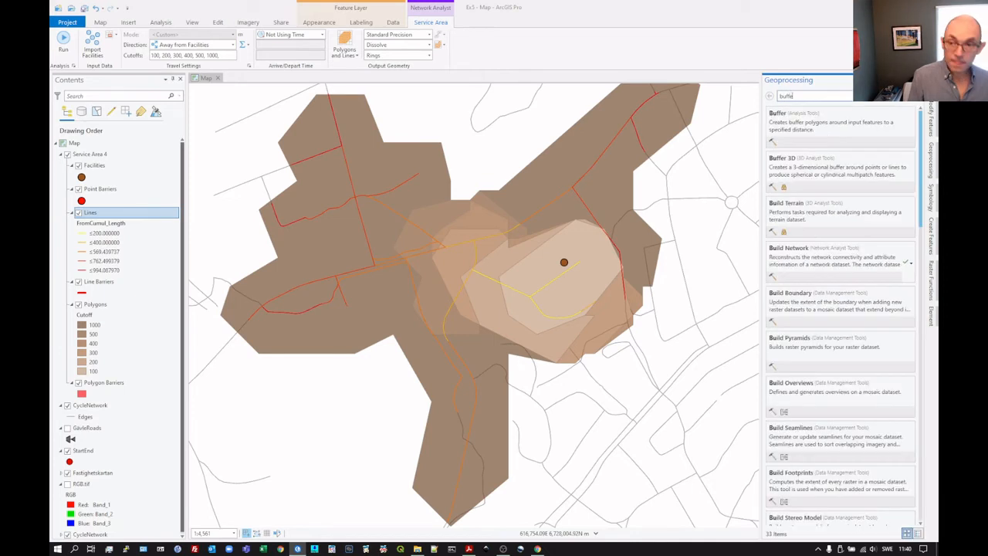
pyautogui.write('r')
pyautogui.click(811, 127)
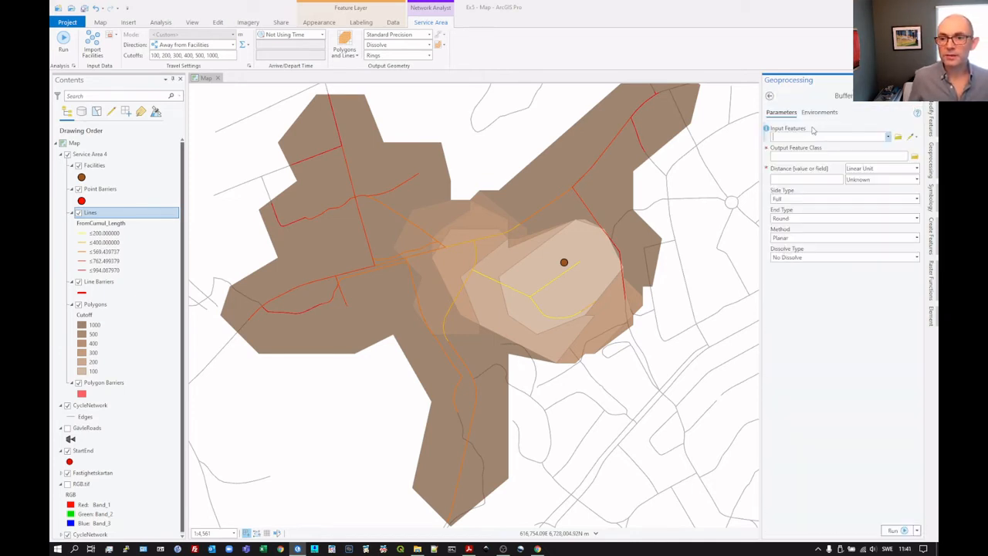
# Create a 1000-metre buffer around the StartEnd points as StartEnd_Buffer, using the planar method without dissolving
pyautogui.click(889, 137)
pyautogui.click(823, 220)
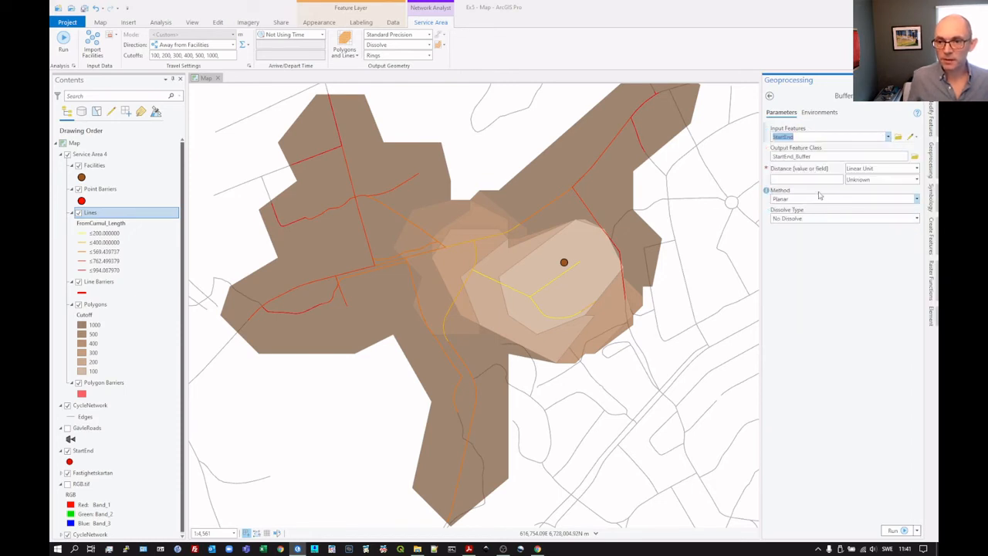
pyautogui.click(870, 180)
pyautogui.click(871, 199)
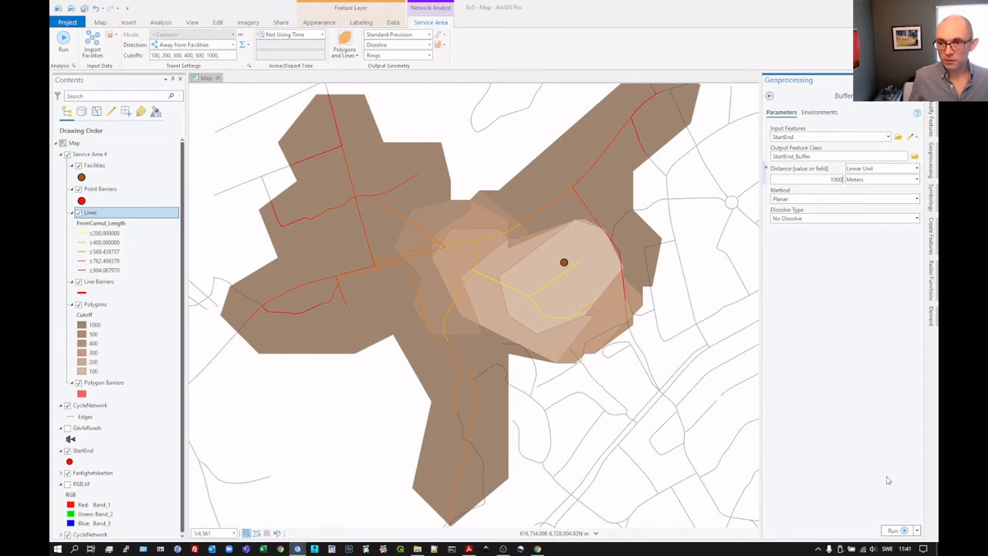
pyautogui.click(904, 531)
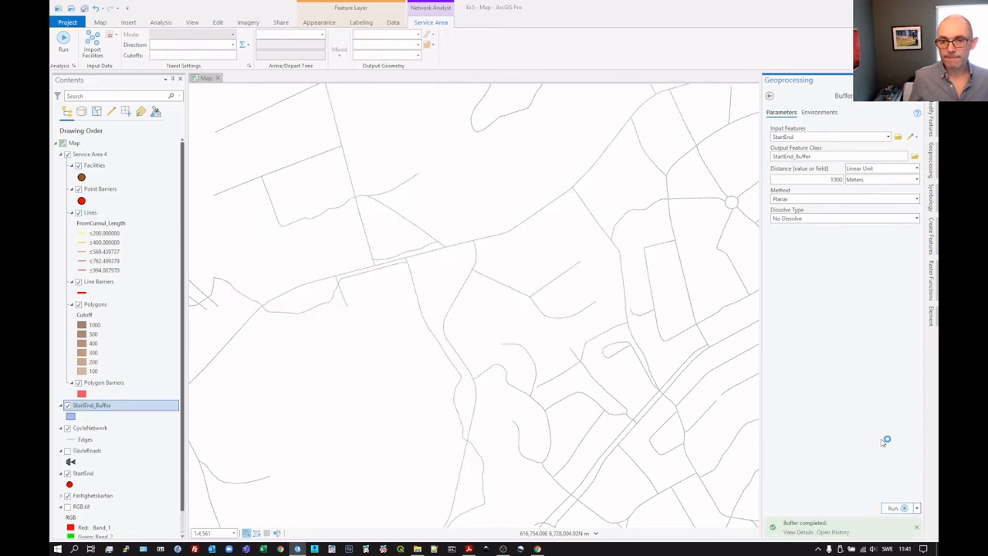
# Compare the extent of the StartEnd buffer with the service area, and check the buffer's attributes
pyautogui.scroll(-3, 679, 335)
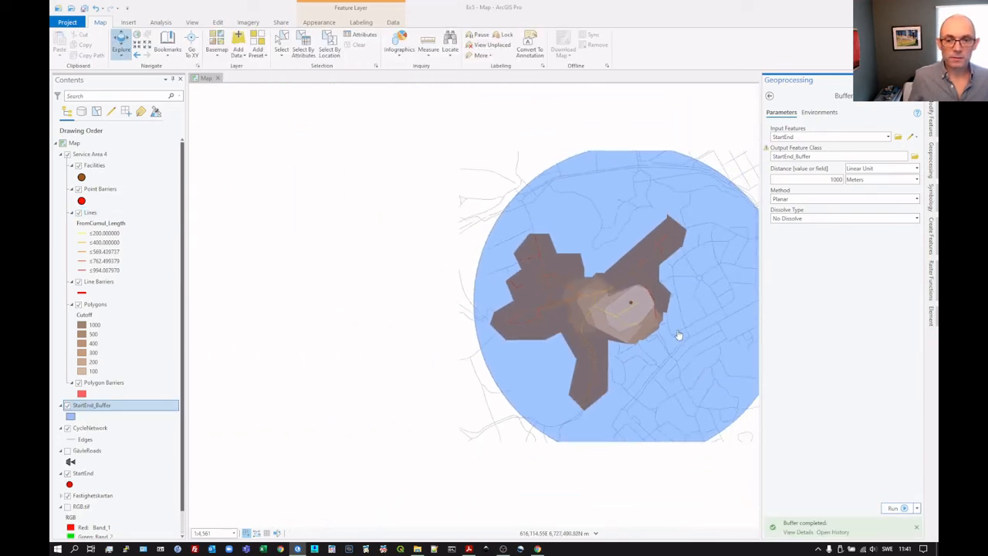
pyautogui.click(535, 313)
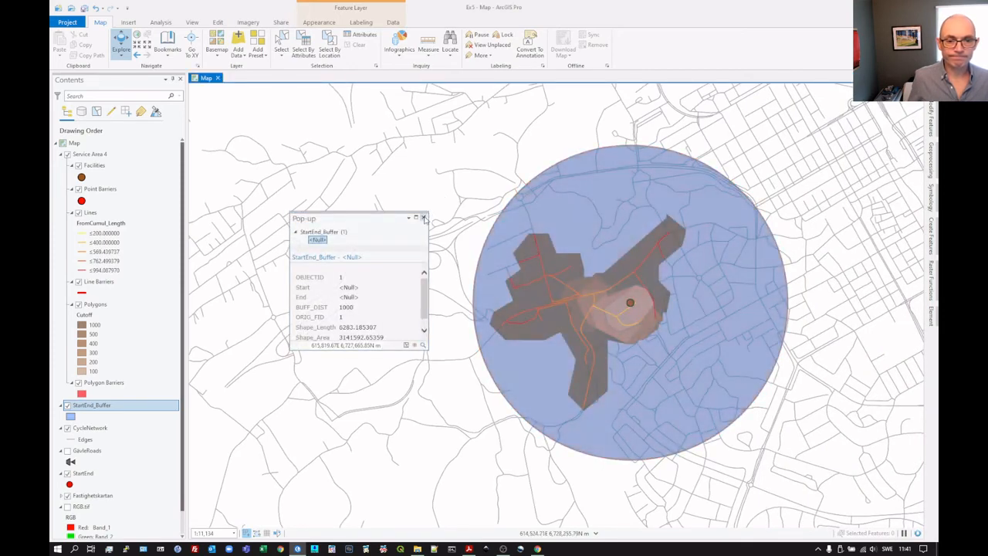
pyautogui.click(424, 217)
pyautogui.moveTo(463, 200); pyautogui.dragTo(294, 193)
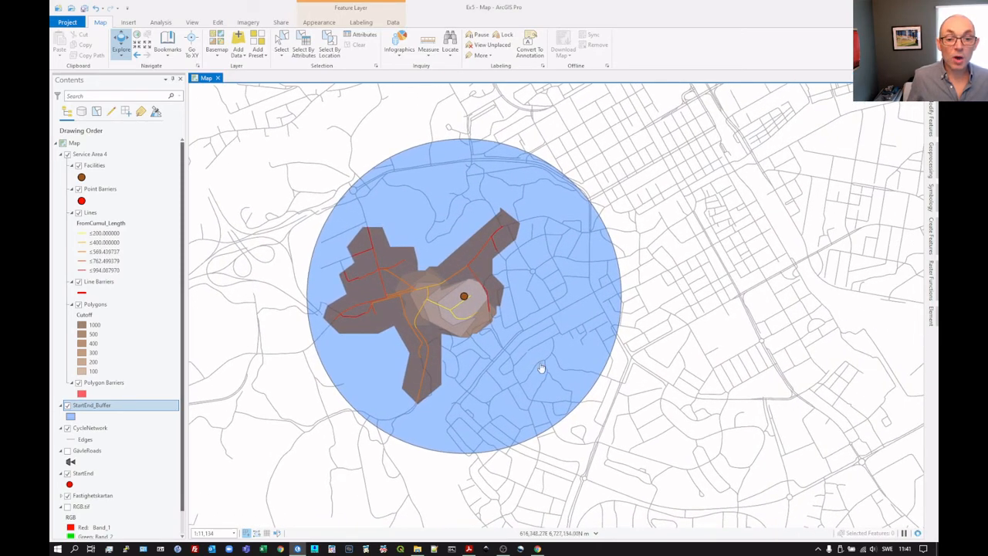